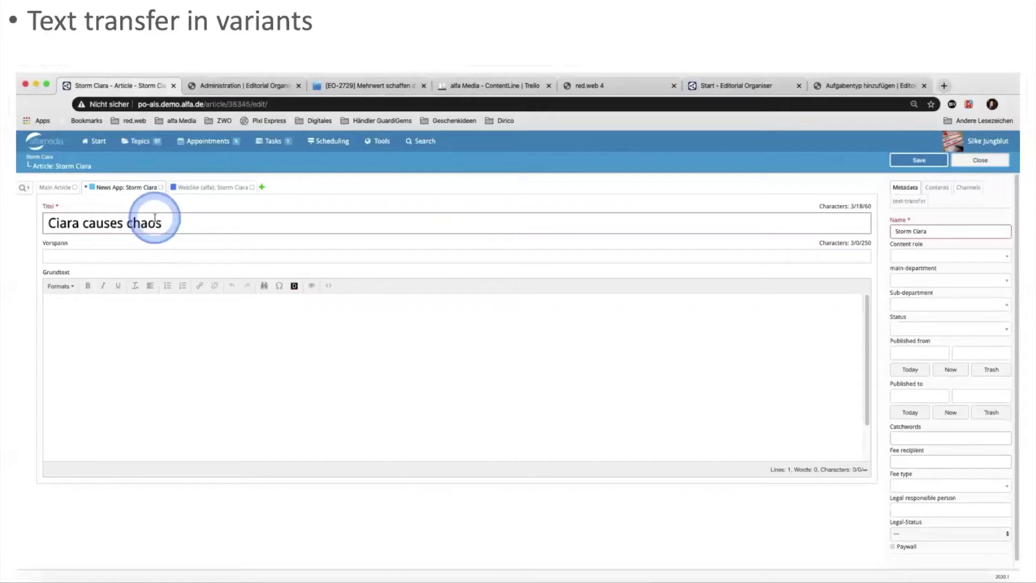
Save the News App variant of the Storm Ciara article and view the WebSite (alfa) variant.
left_click(919, 160)
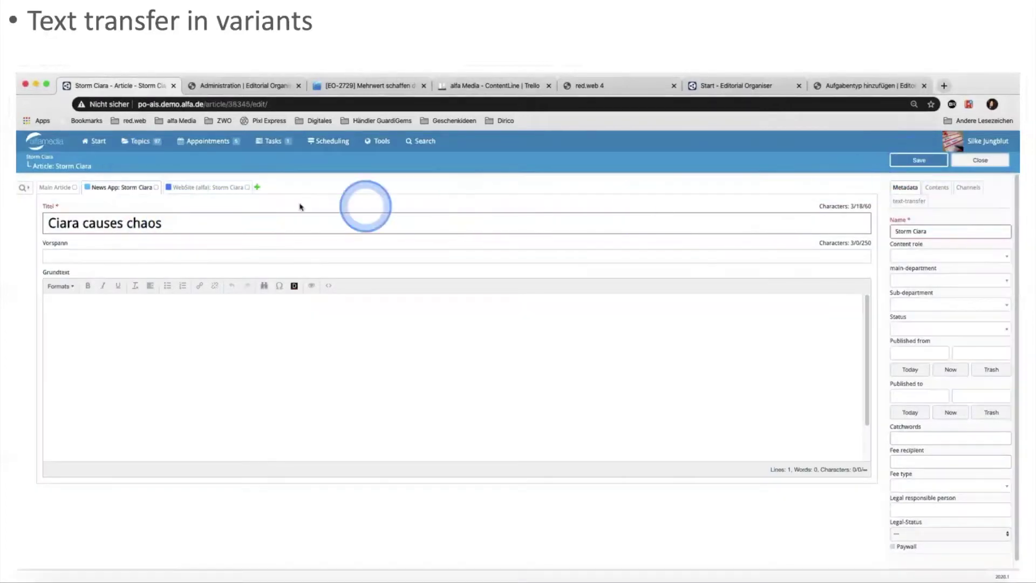
left_click(217, 187)
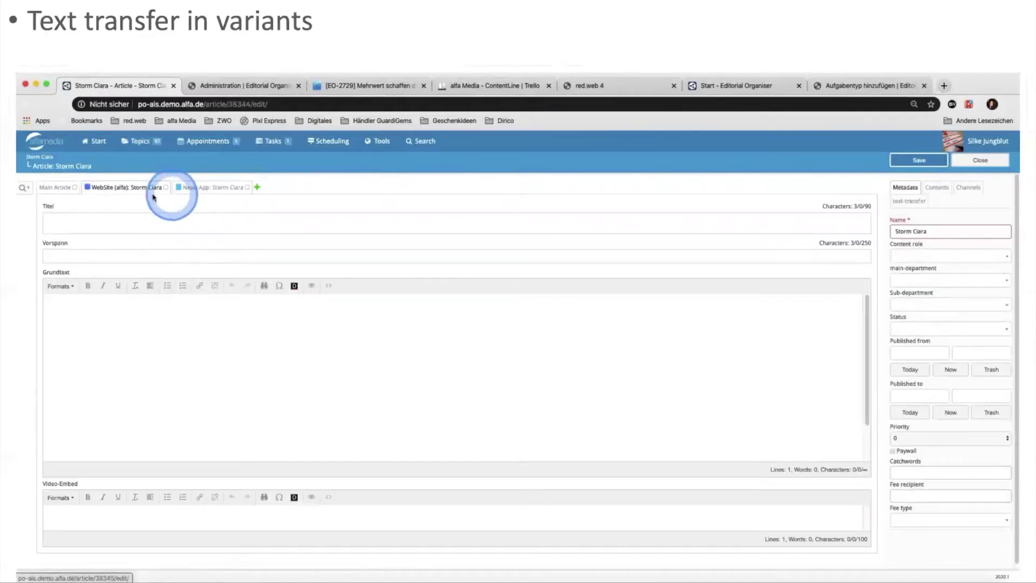
Enter "Britain lashed with high wind and rain by Storm Ciara" as the title (Titel) of the main article.
left_click(52, 191)
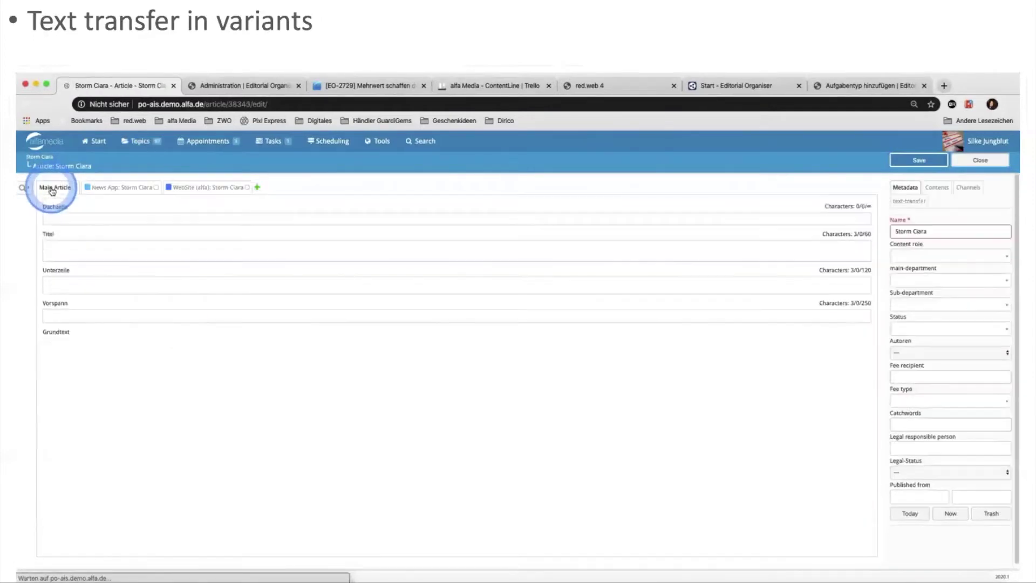
left_click(66, 253)
type("B")
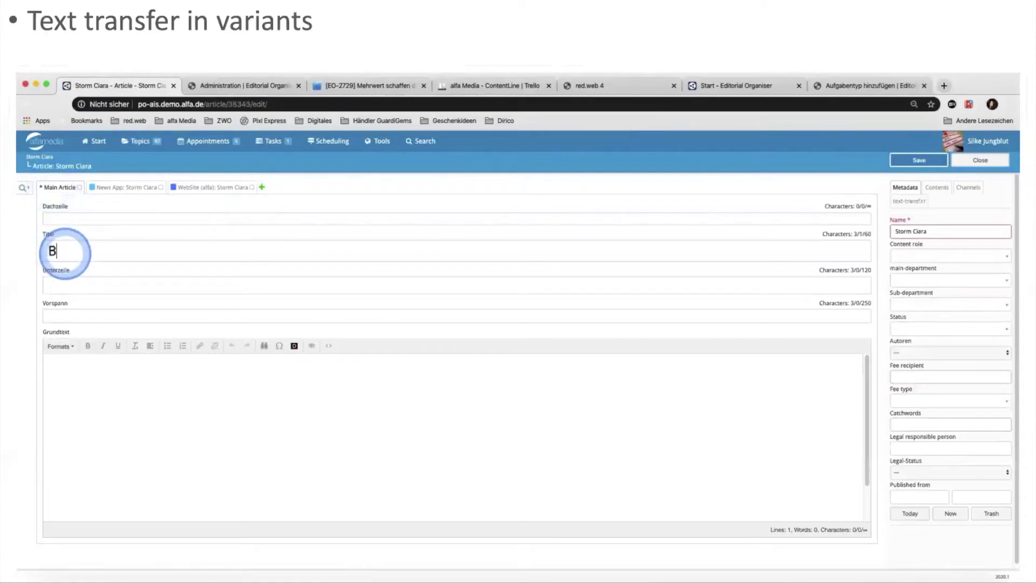
type("ritain lashed with high wind an")
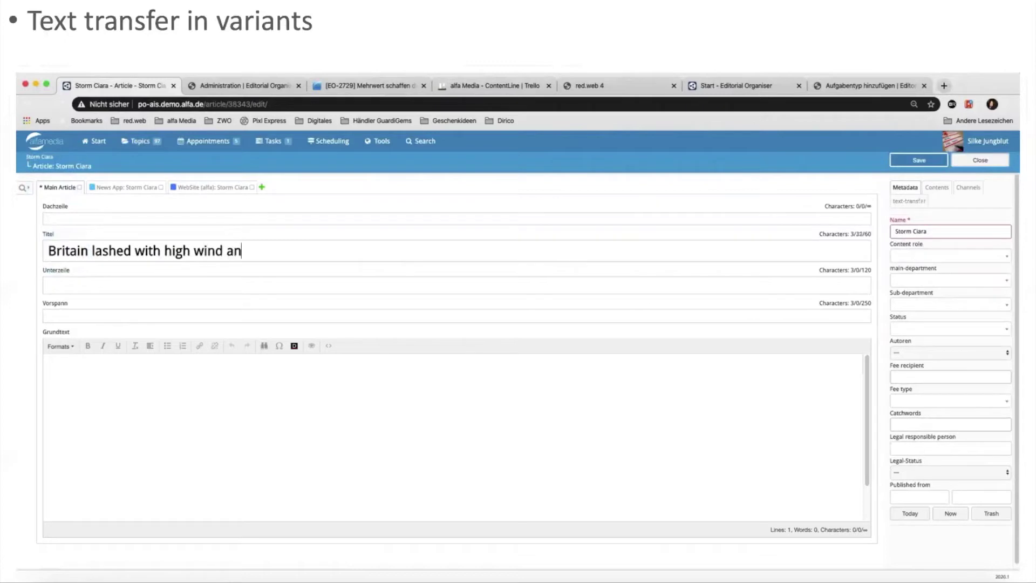
type("d rain by Storm Ciara")
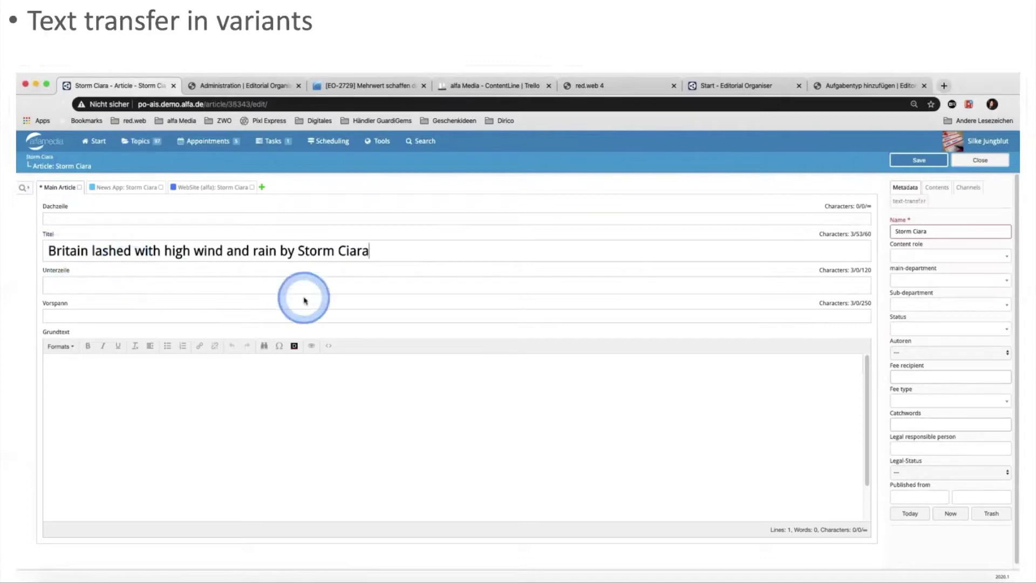
Paste the copied storm report into the main article's Grundtext and move its opening London (CNN) paragraph into the Vorspann.
left_click(250, 386)
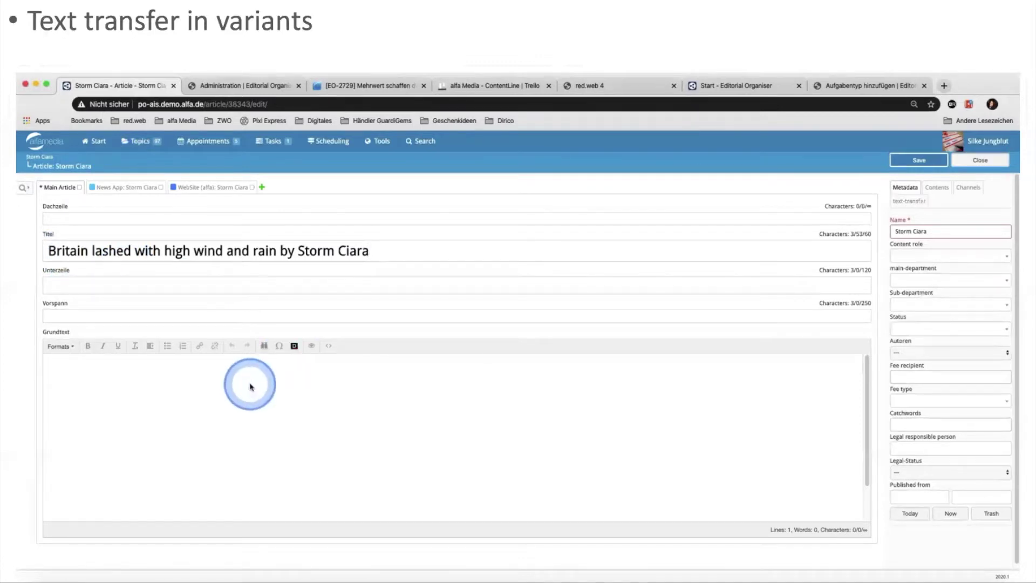
key("super+v")
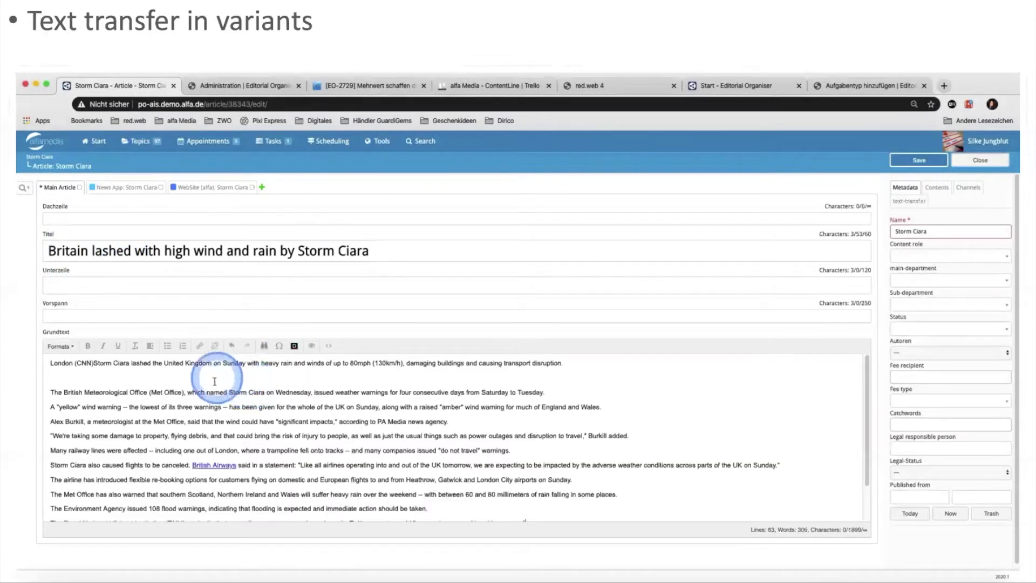
left_click(333, 375)
left_click_drag(564, 363, 66, 356)
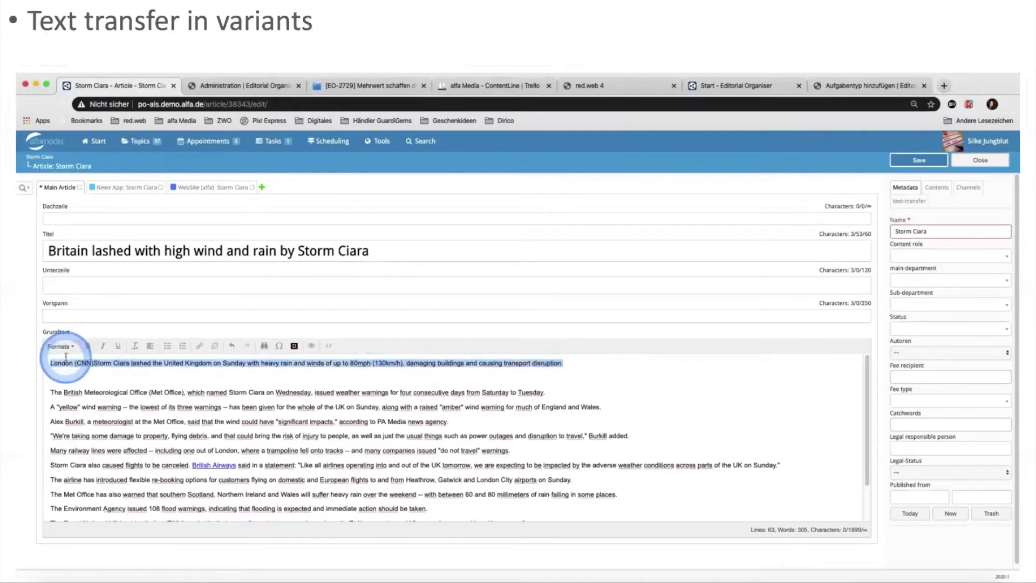
key("ctrl+x")
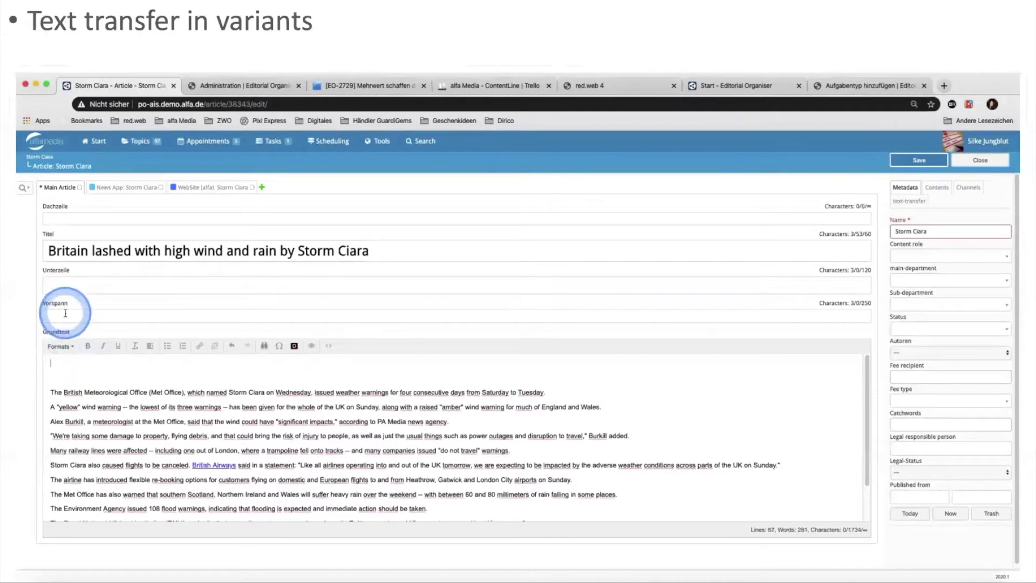
key("ctrl+v")
Remove the blank lines before the Grundtext, add a space after "(CNN)" in the Vorspann, and save the main article.
left_click(52, 365)
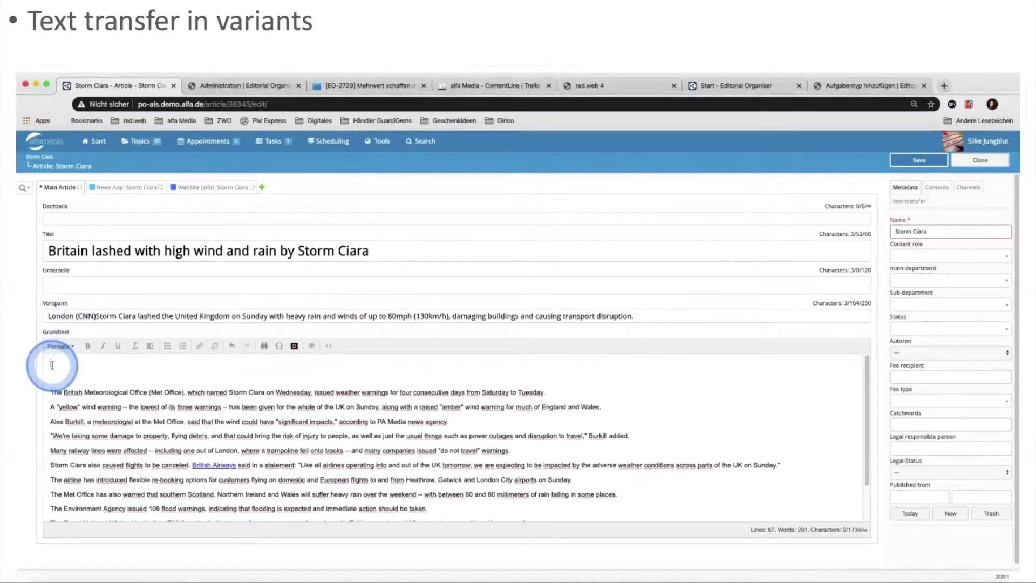
key("Delete")
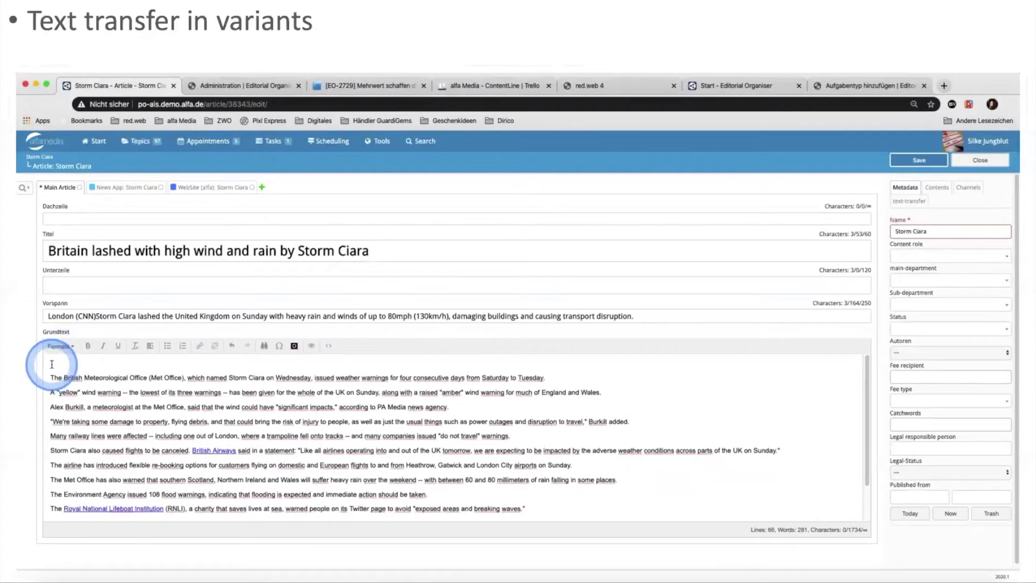
left_click(97, 316)
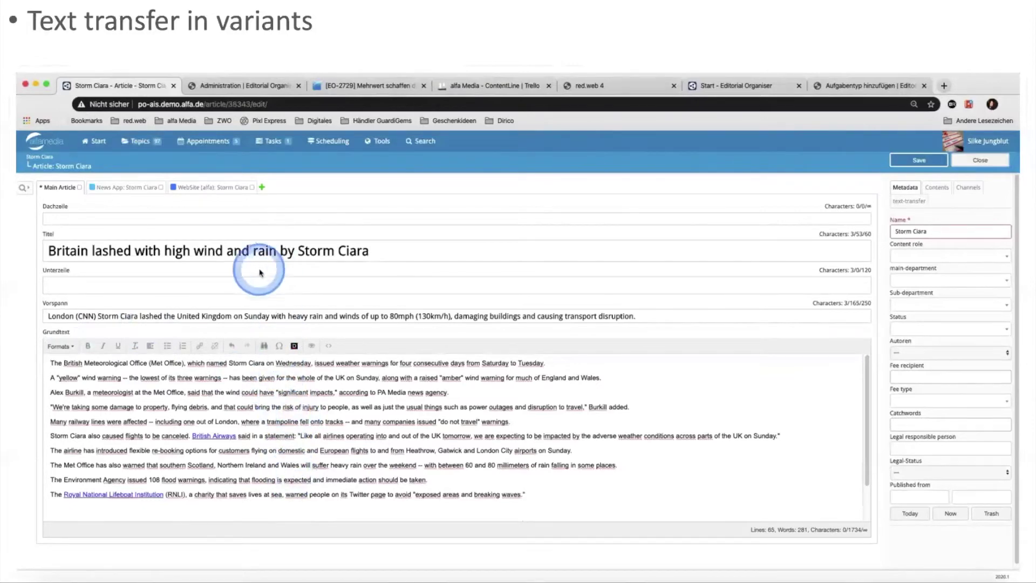
left_click(925, 163)
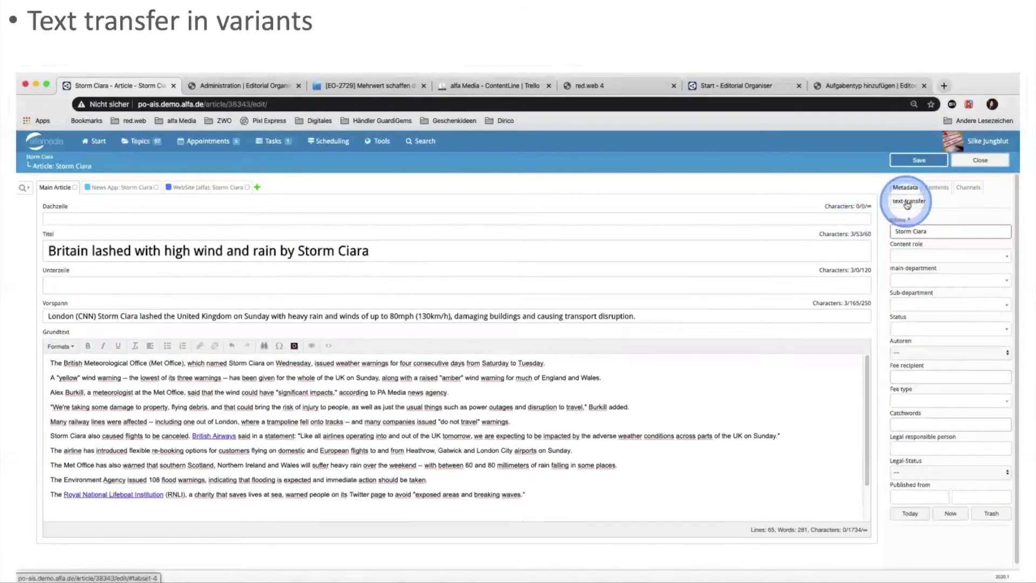
Copy the main article's text to the WebSite (alfa) and News App variants, including text areas that already have text.
left_click(908, 202)
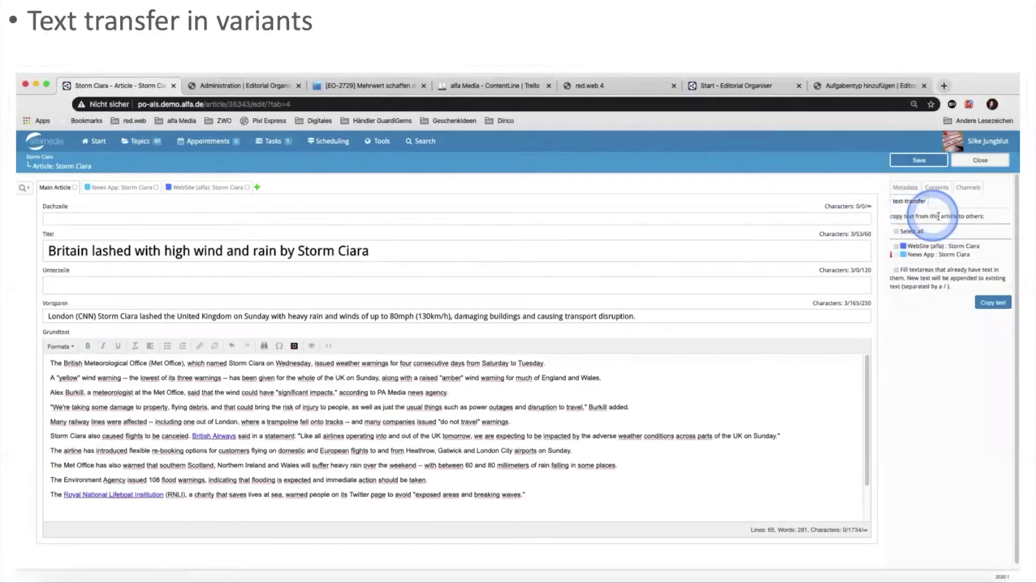
left_click(896, 232)
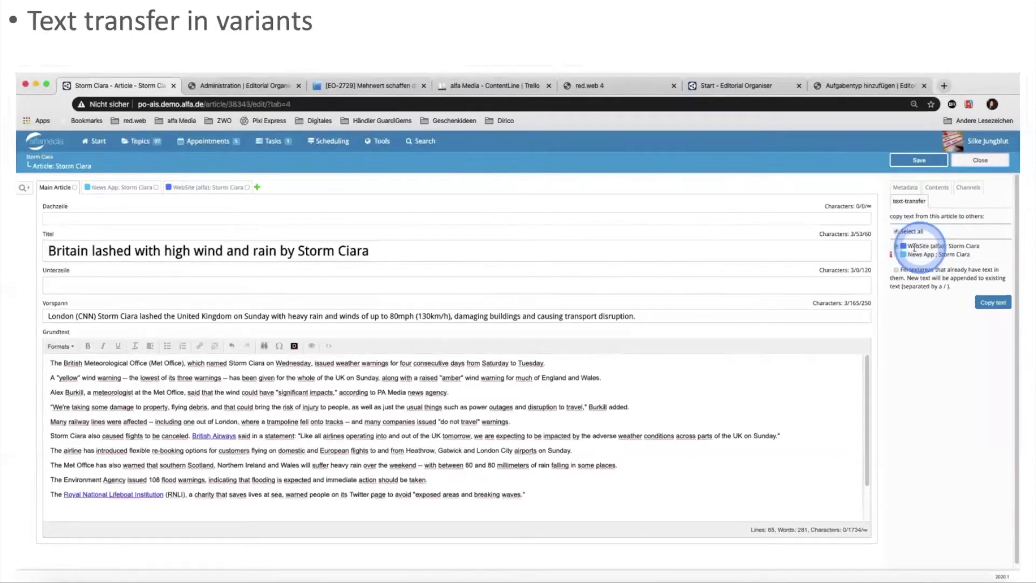
mouse_move(894, 255)
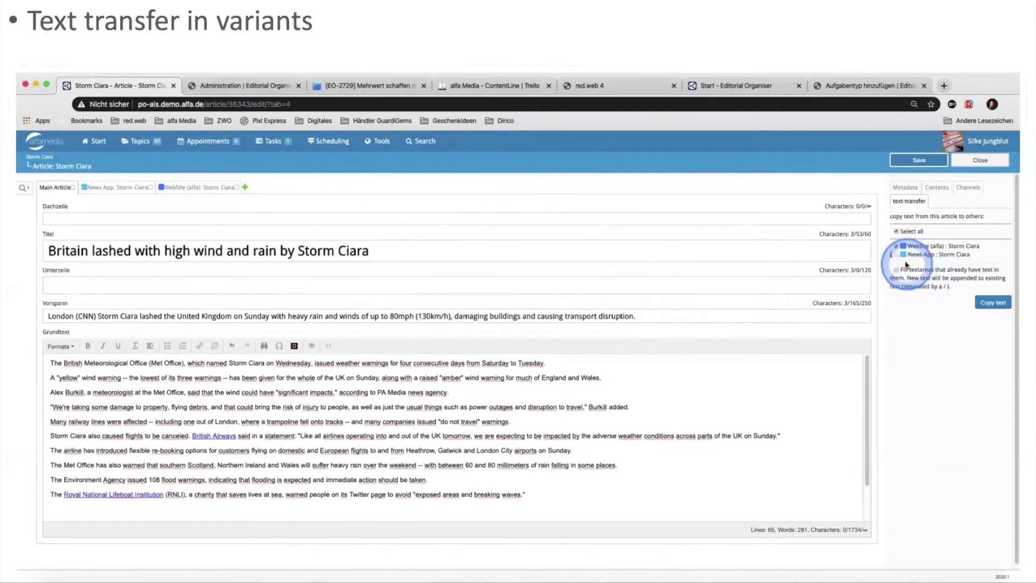
left_click(896, 270)
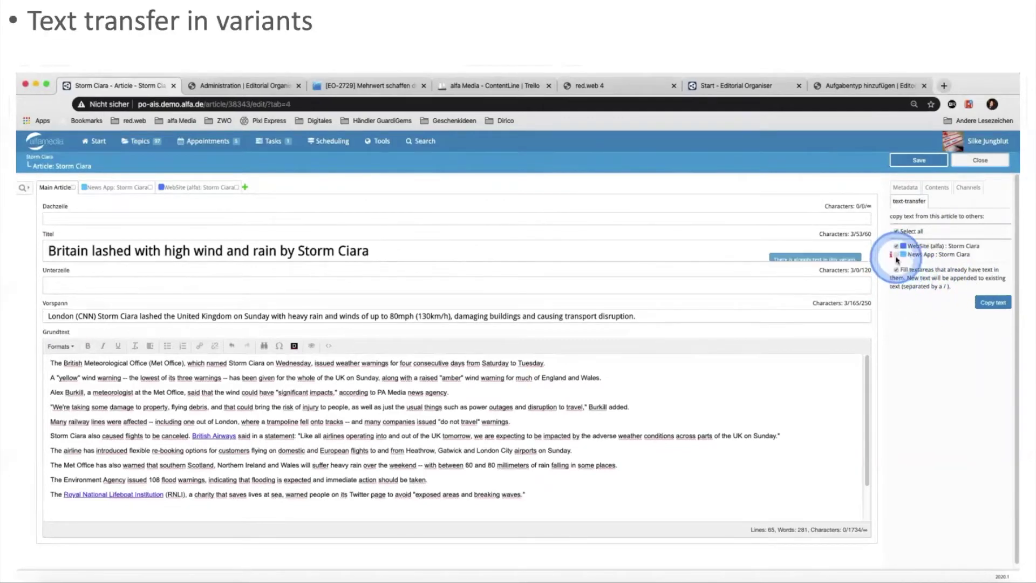
left_click(895, 254)
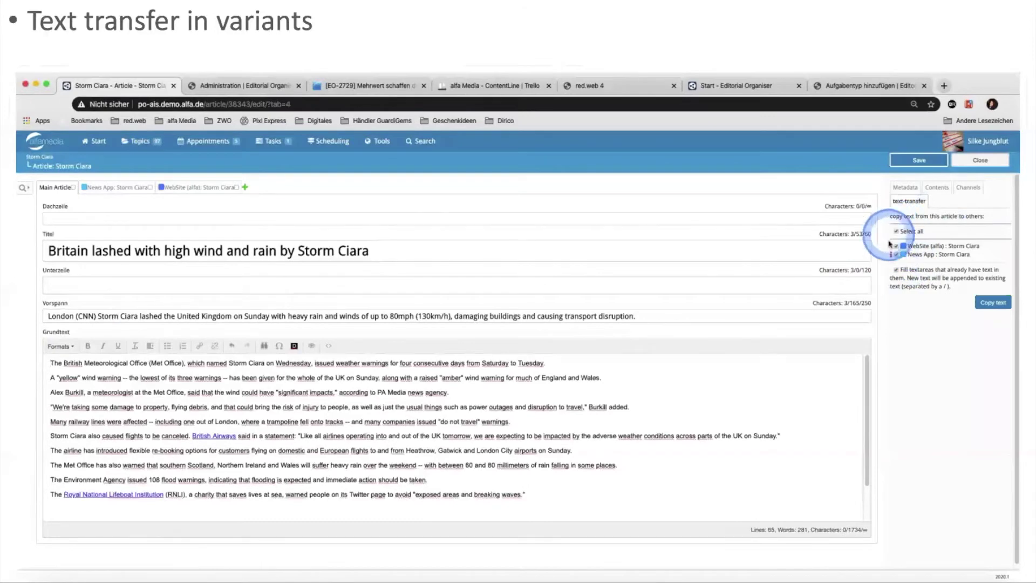
left_click(988, 306)
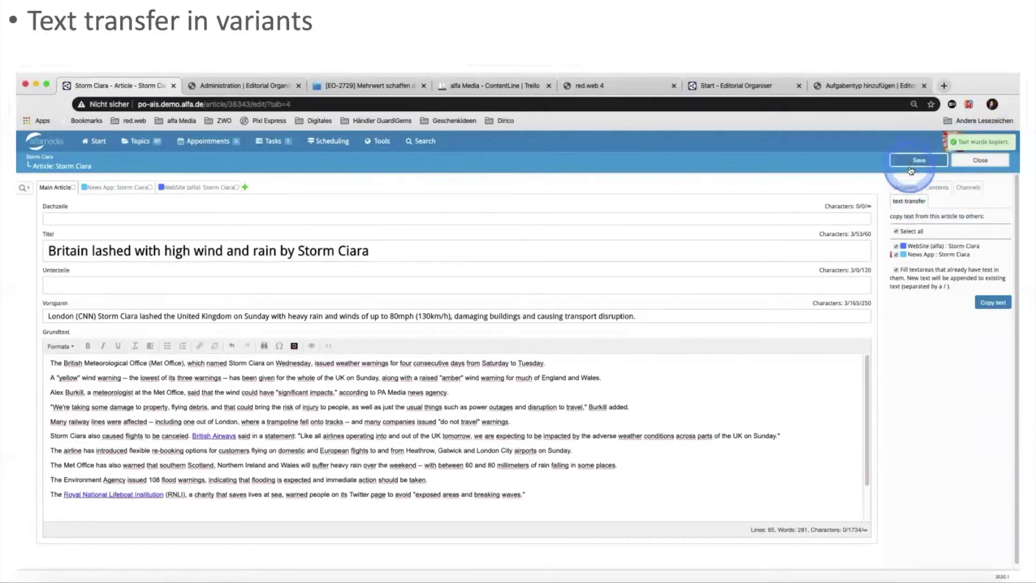
Remove "Ciara causes chaos /" from the start of the News App variant's title and save the variant.
left_click(105, 190)
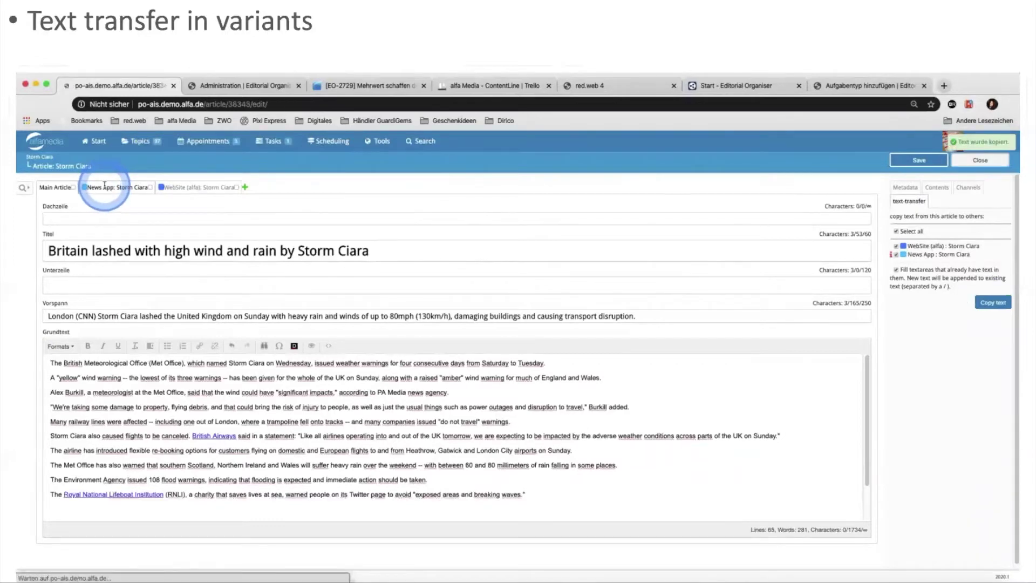
left_click_drag(47, 226, 146, 225)
left_click(164, 225)
double_click(194, 223)
left_click_drag(236, 223, 491, 220)
left_click(492, 221)
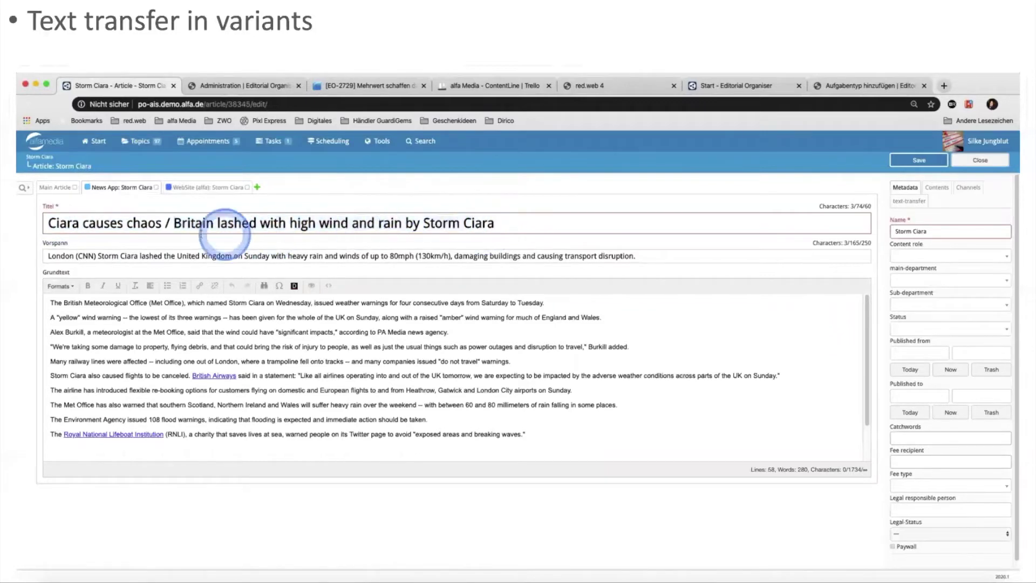
left_click_drag(172, 223, 62, 223)
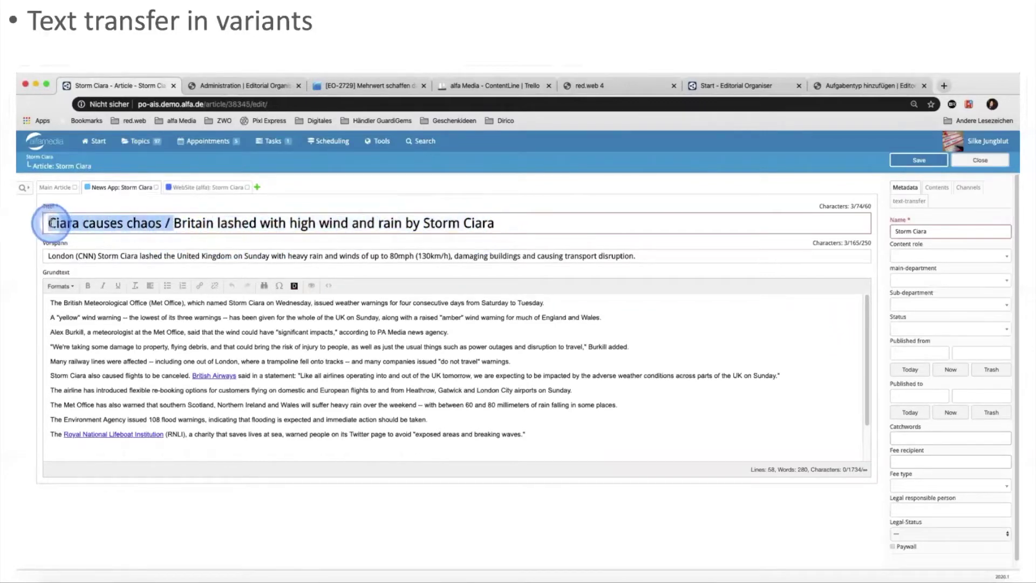
key("BackSpace")
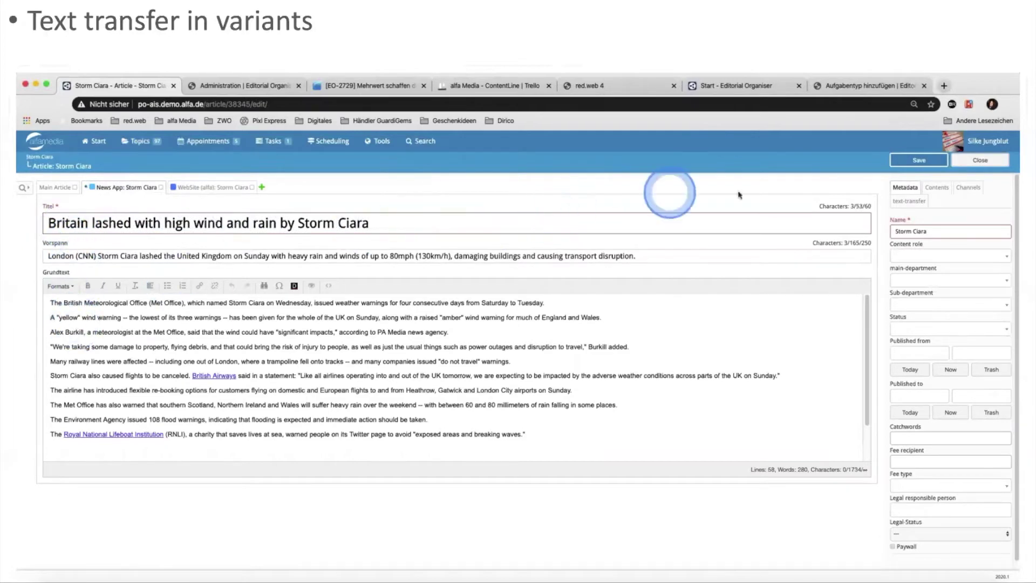
left_click(918, 161)
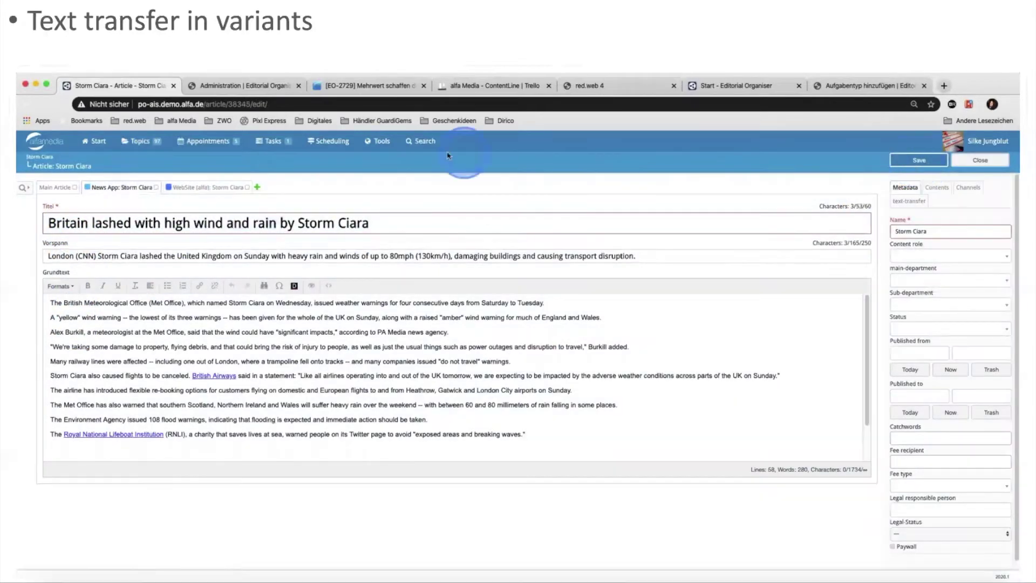
Check the transferred text in the WebSite (alfa) variant and close the article.
left_click(207, 189)
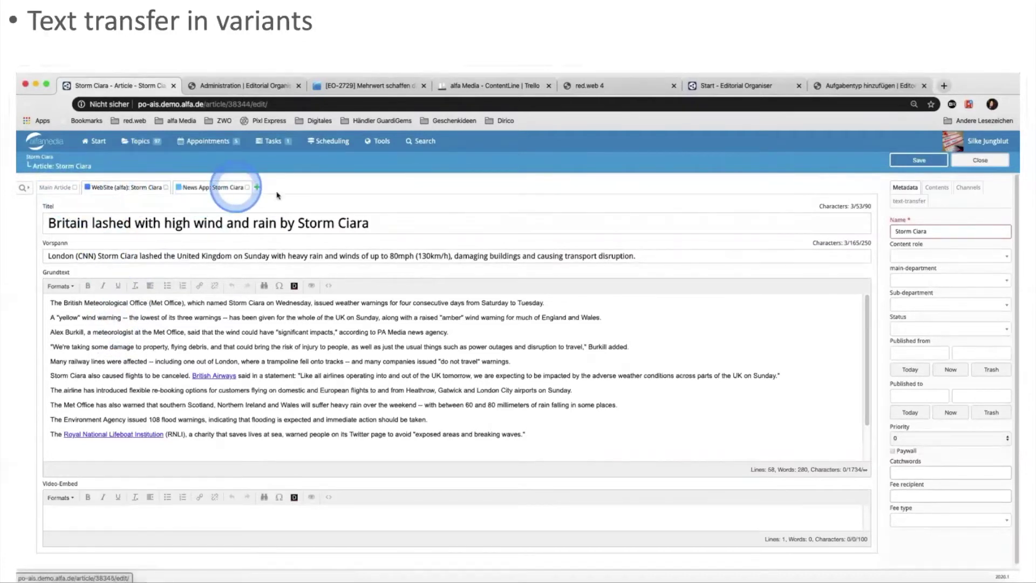
left_click(965, 163)
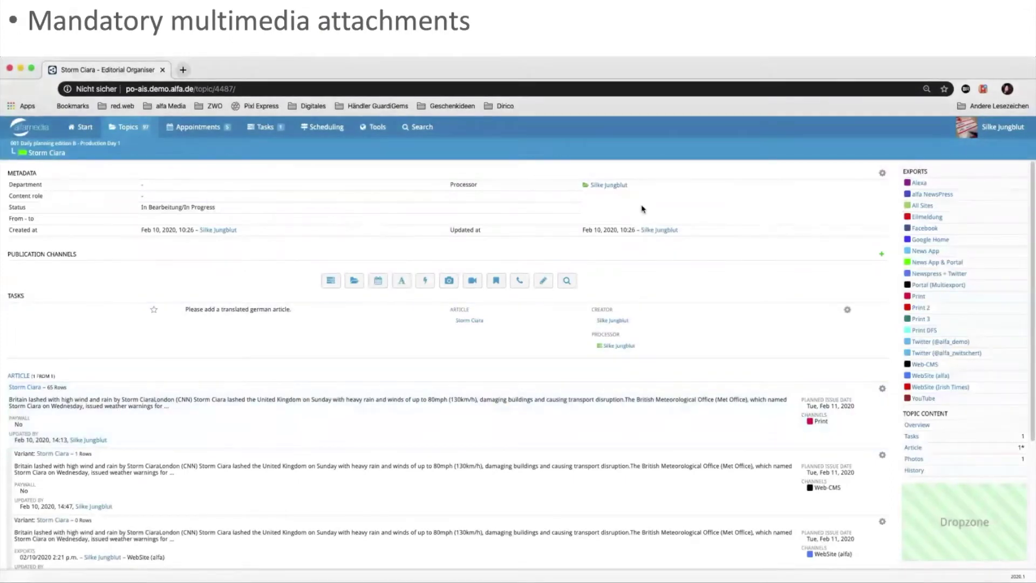
Open the Editorial Organiser administration from the user account options.
left_click(996, 129)
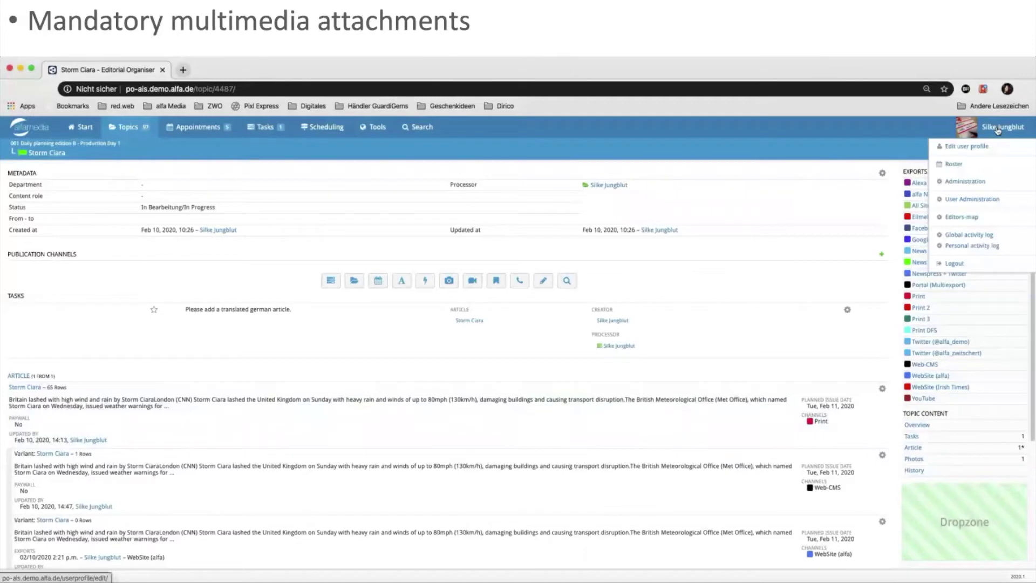
left_click(997, 134)
left_click(996, 136)
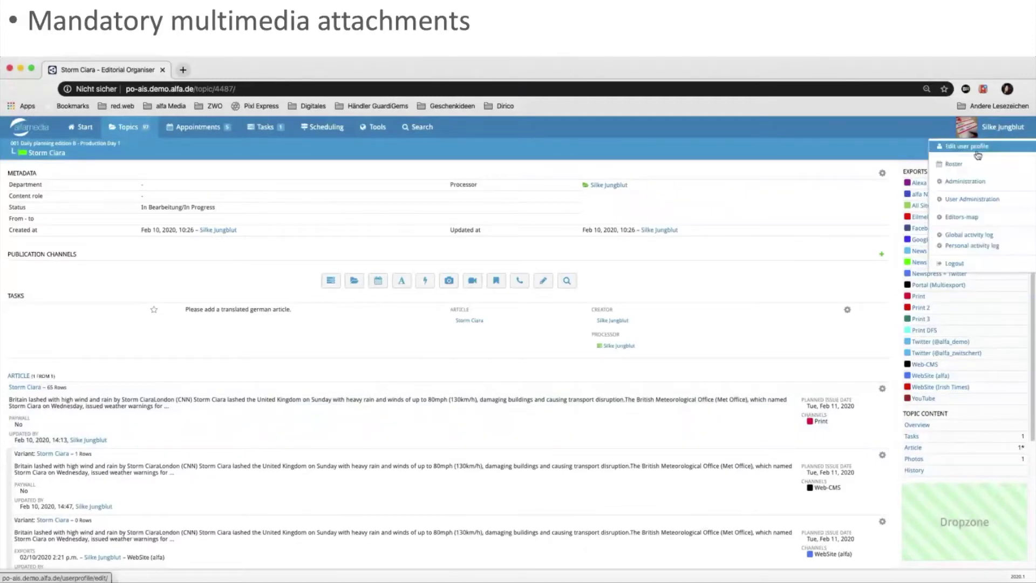
left_click(991, 184)
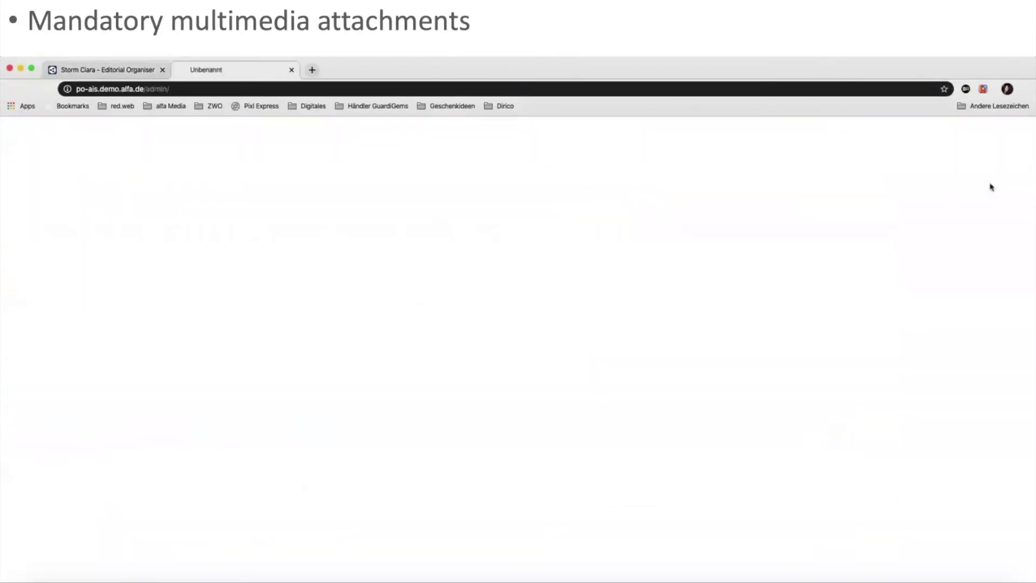
Open the Web-CMS standard exporter's settings for editing.
scroll(69, 272, "down", 2)
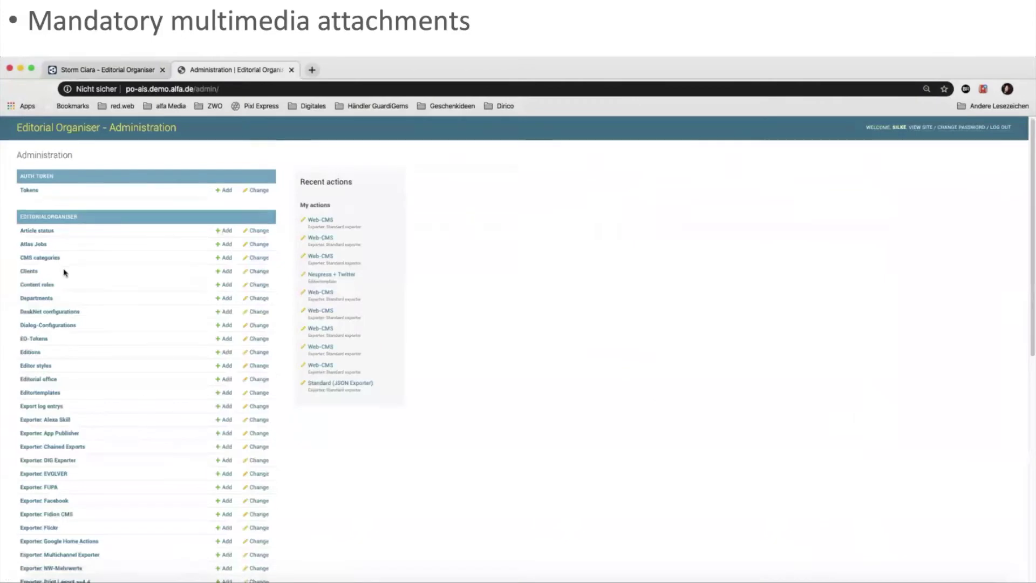
scroll(65, 273, "down", 1)
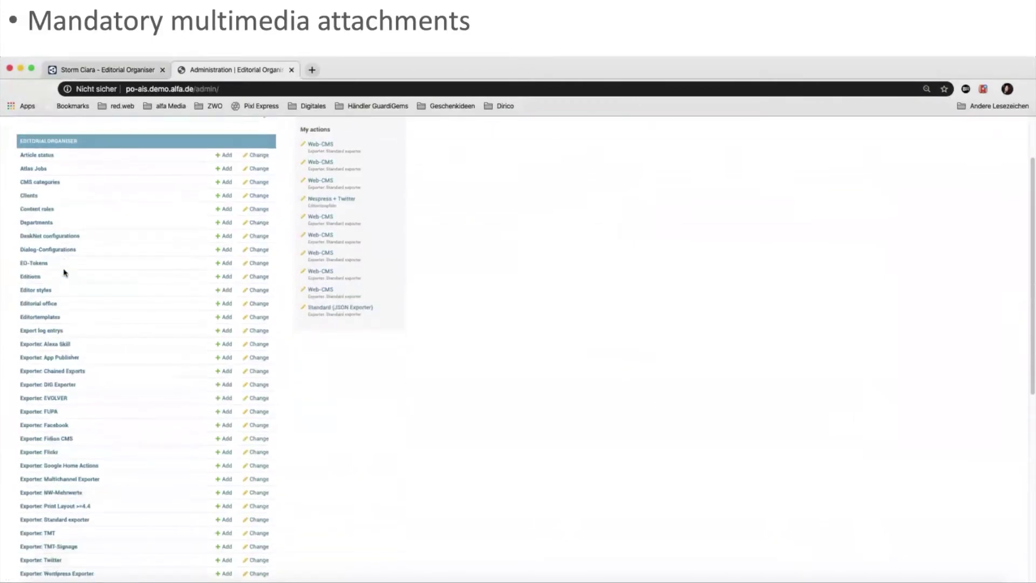
left_click(72, 516)
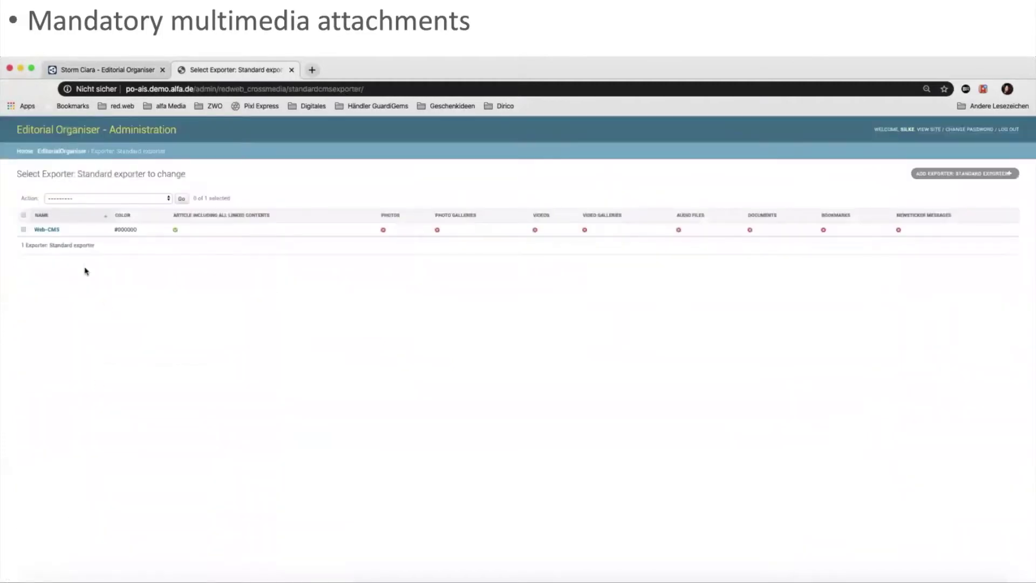
left_click(53, 235)
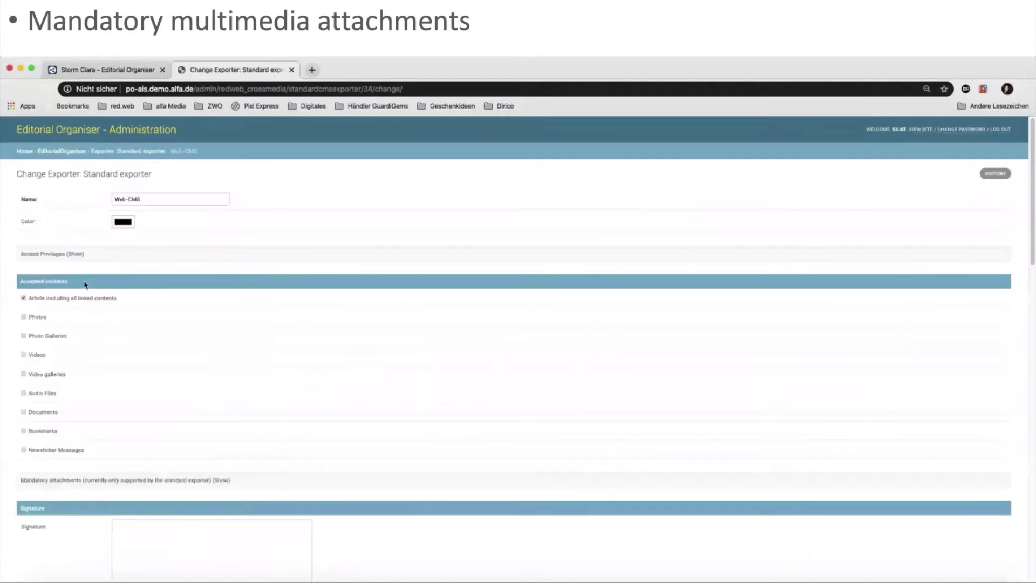
scroll(85, 285, "down", 3)
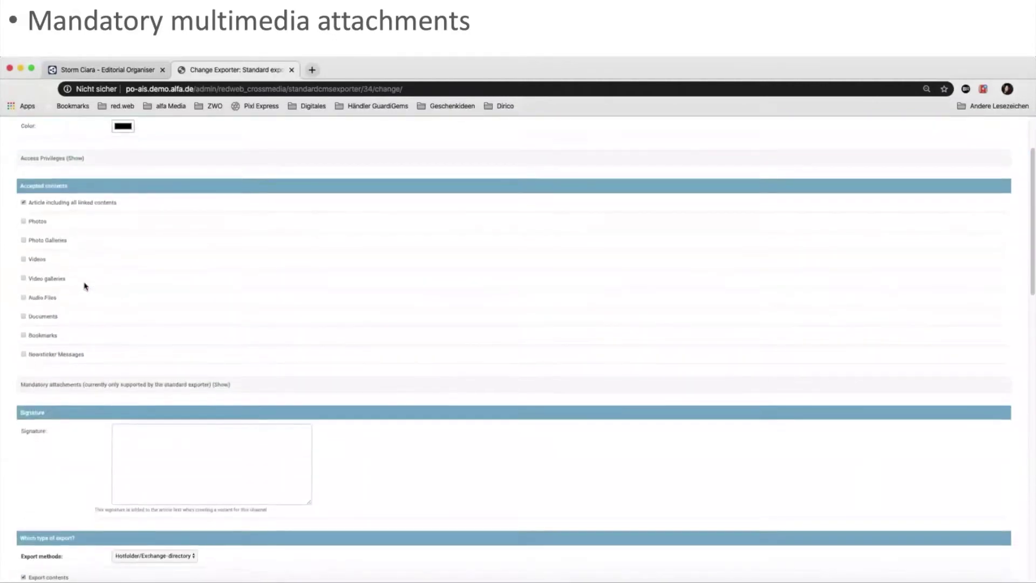
Require at least one photo as a mandatory attachment in the Web-CMS exporter and save its settings.
scroll(85, 286, "down", 5)
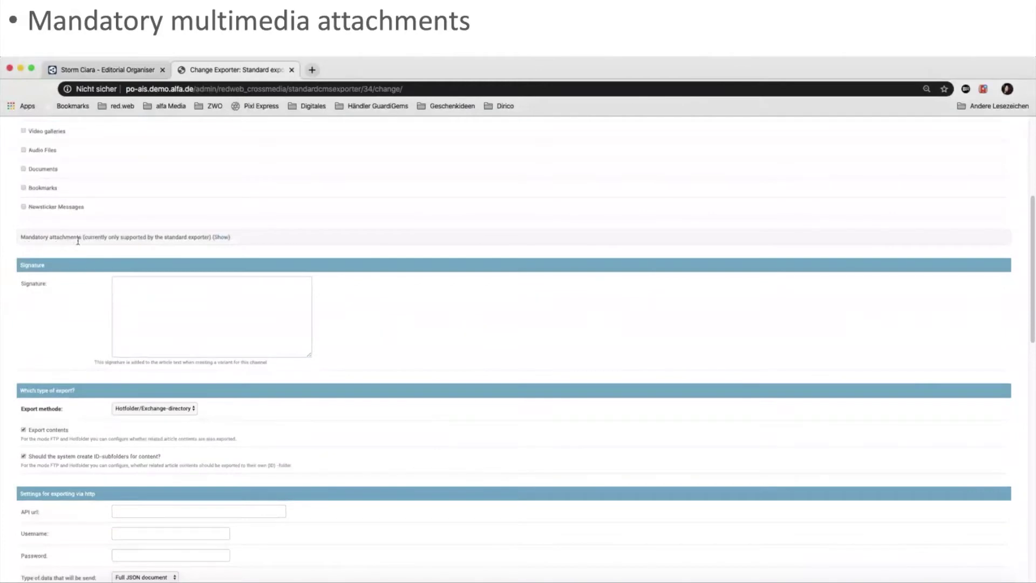
left_click(222, 239)
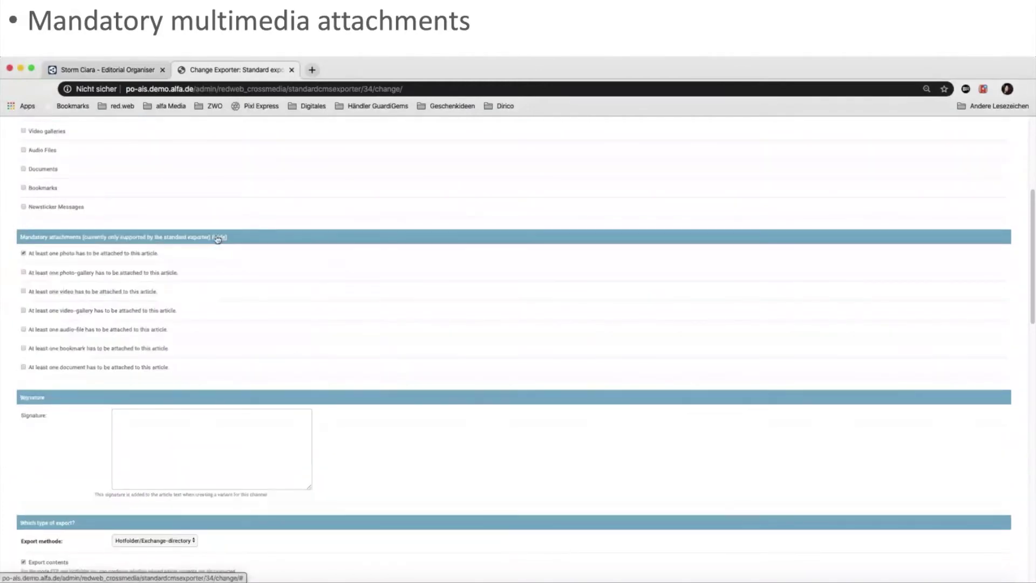
left_click(23, 254)
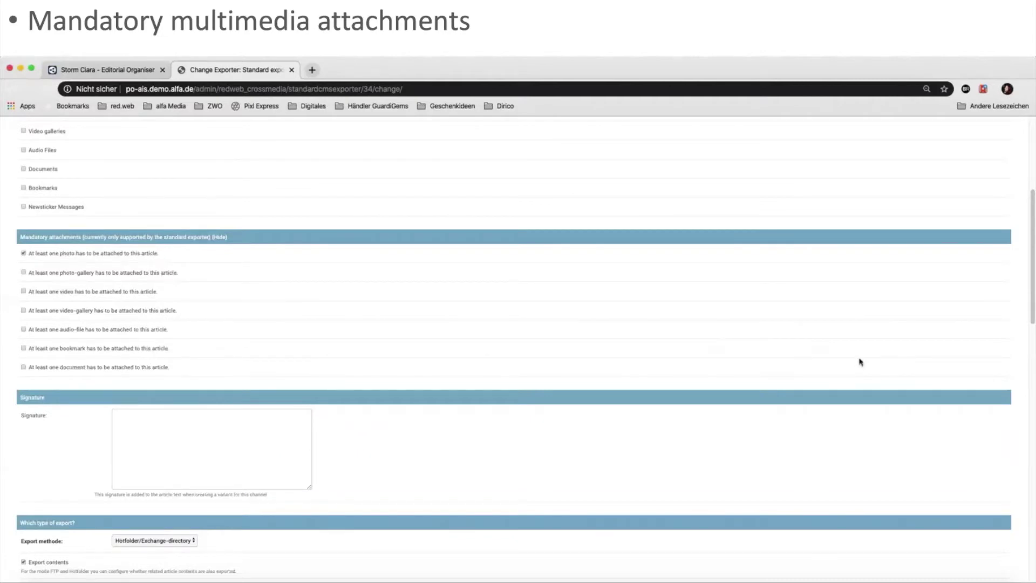
scroll(861, 361, "up", 2)
scroll(860, 361, "down", 20)
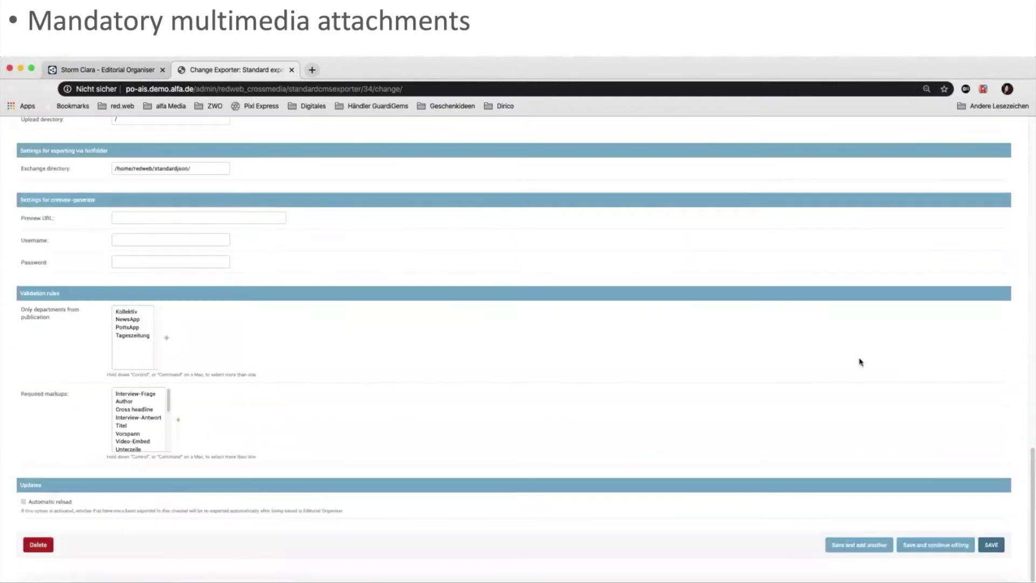
left_click(996, 545)
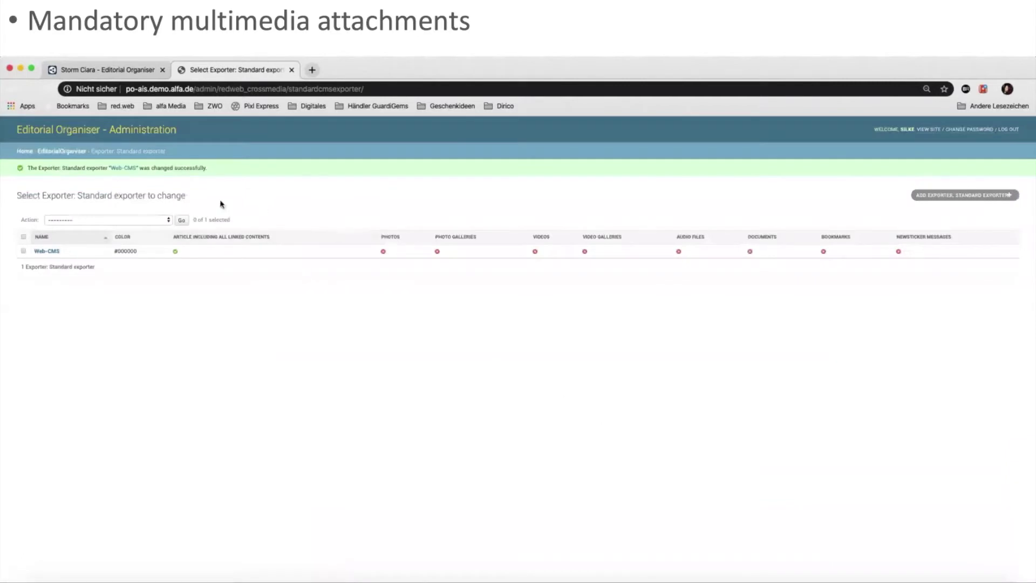
Return to the Storm Ciara topic and open its Web-CMS article variant for editing.
left_click(115, 72)
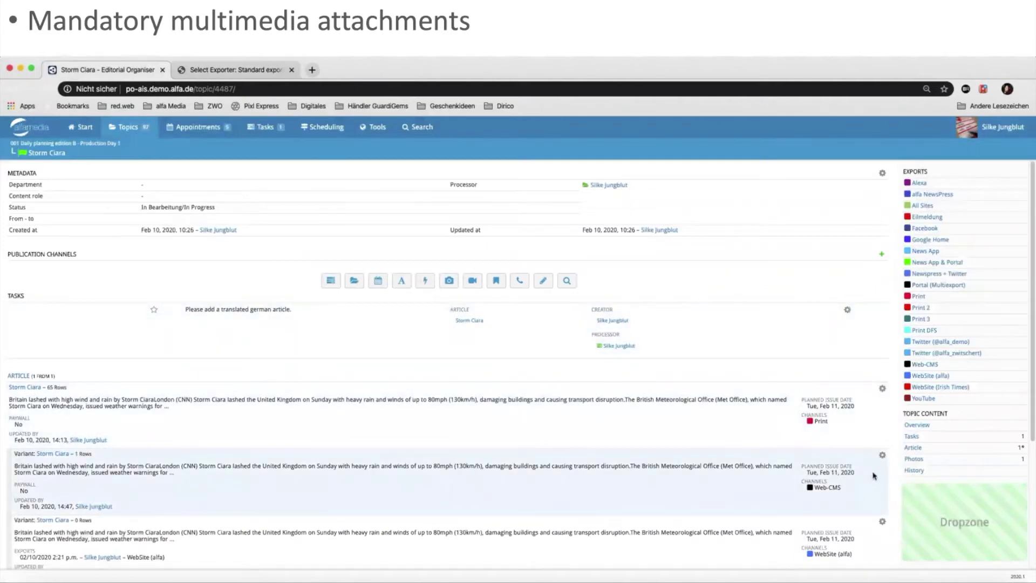
left_click(882, 455)
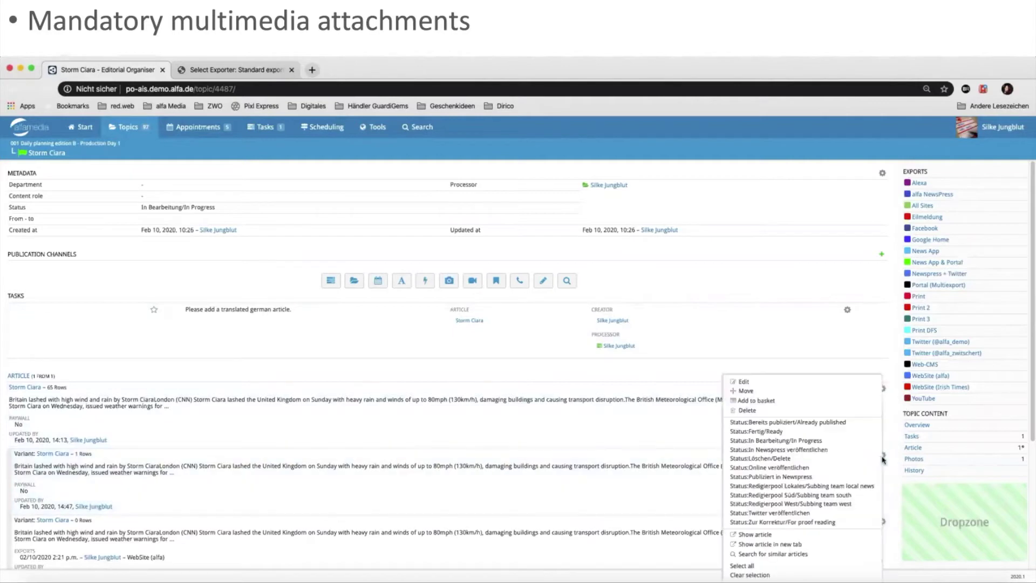
left_click(796, 383)
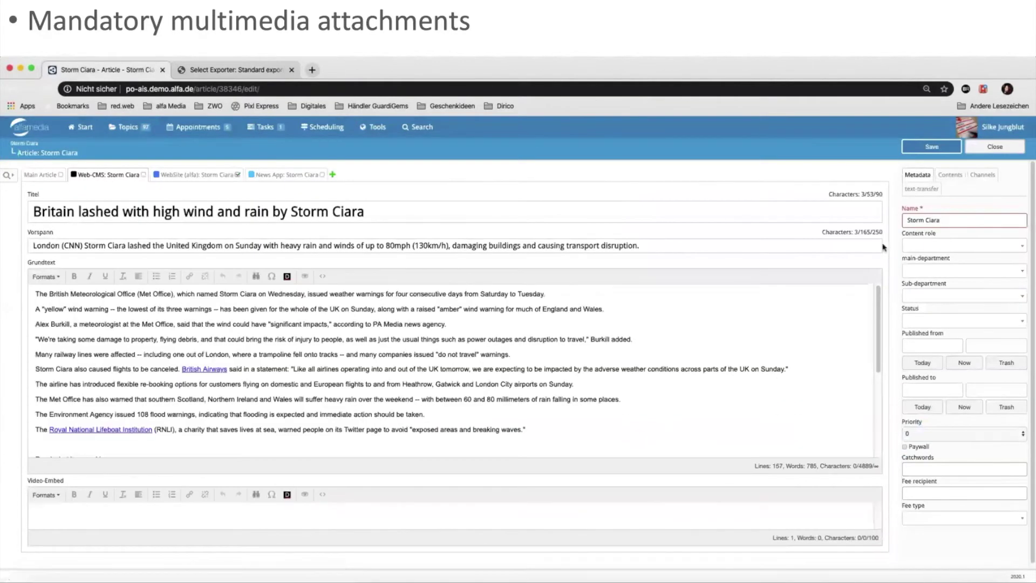
Try to export the variant to the Web-CMS channel without an attached photo.
left_click(950, 175)
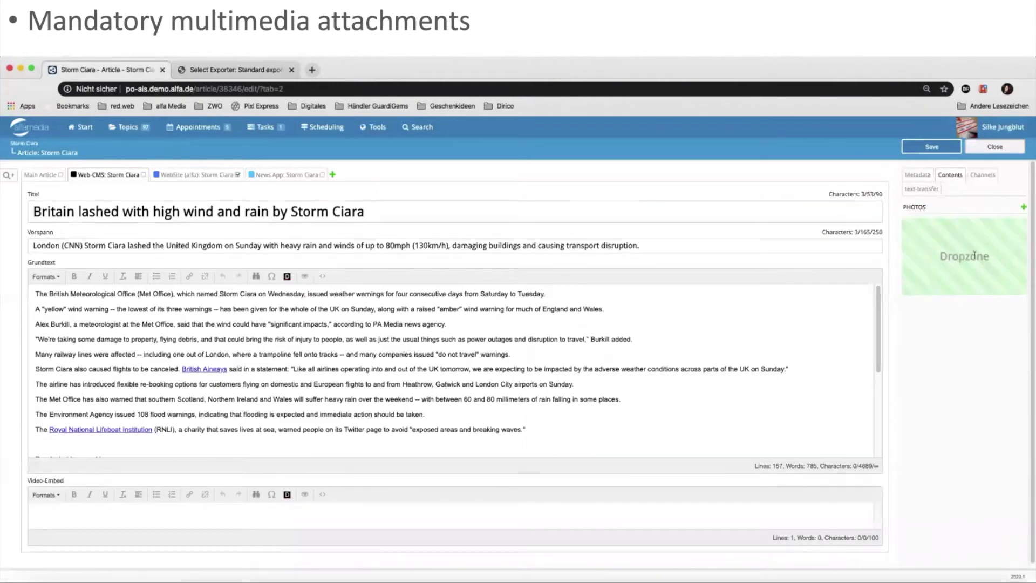
left_click(980, 176)
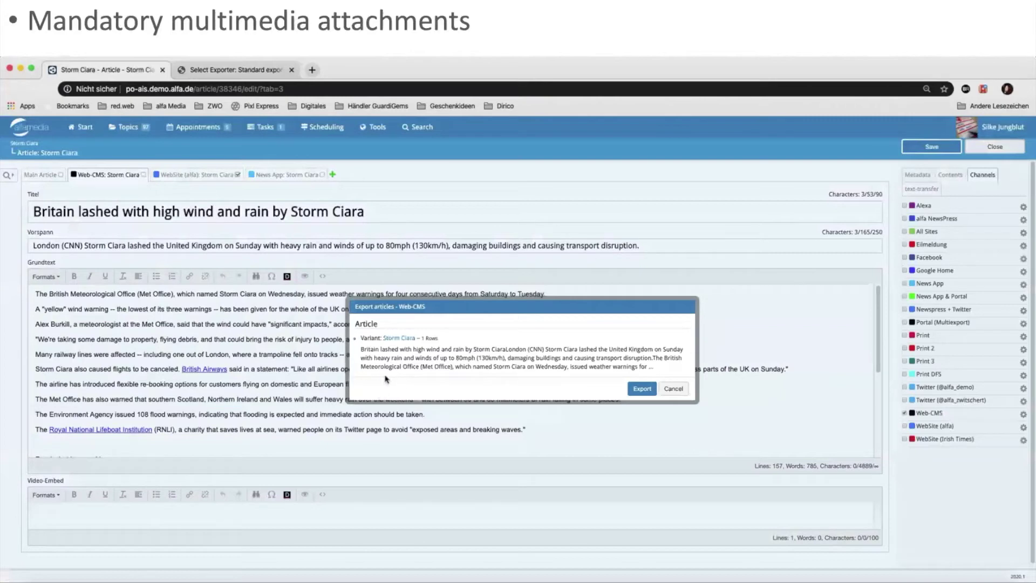
left_click(642, 389)
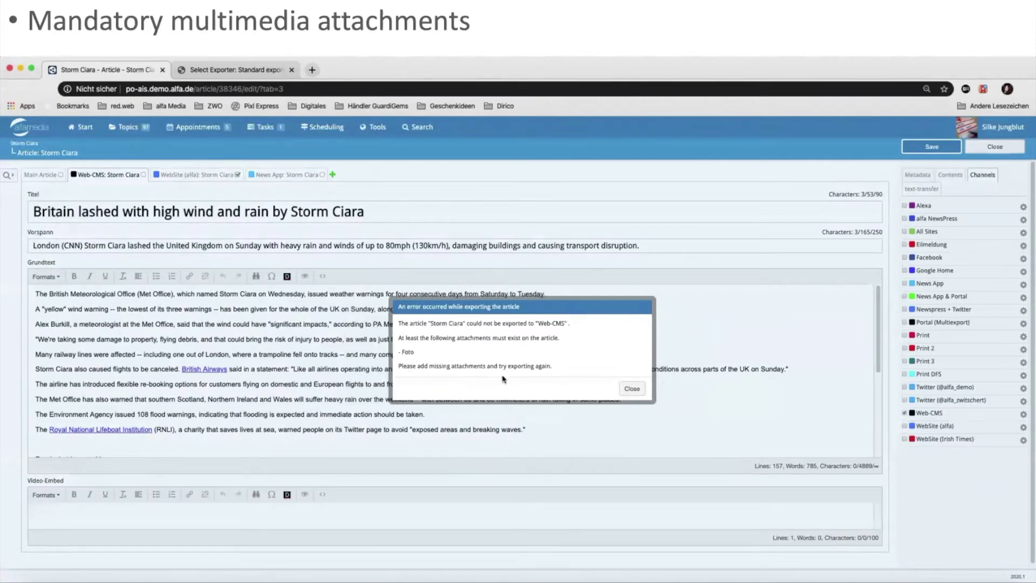
left_click(632, 390)
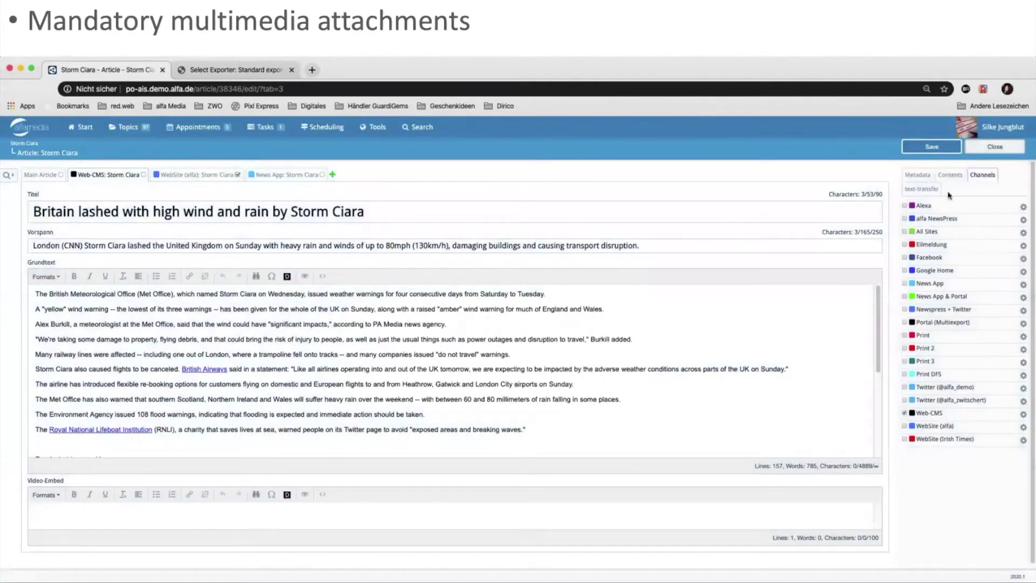
Assign the topic's storm-ciara photo to the Web-CMS variant.
left_click(950, 175)
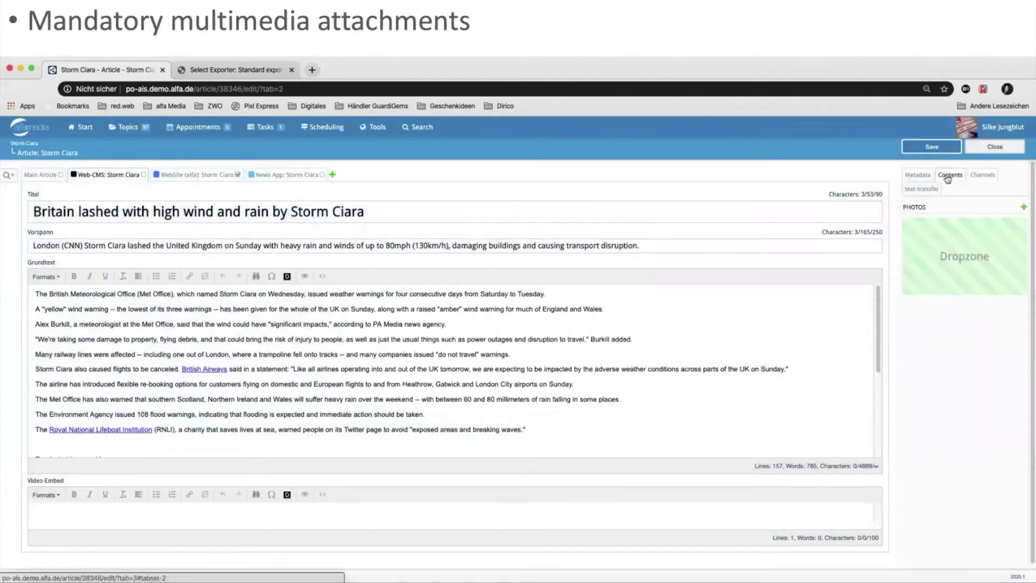
left_click(1024, 209)
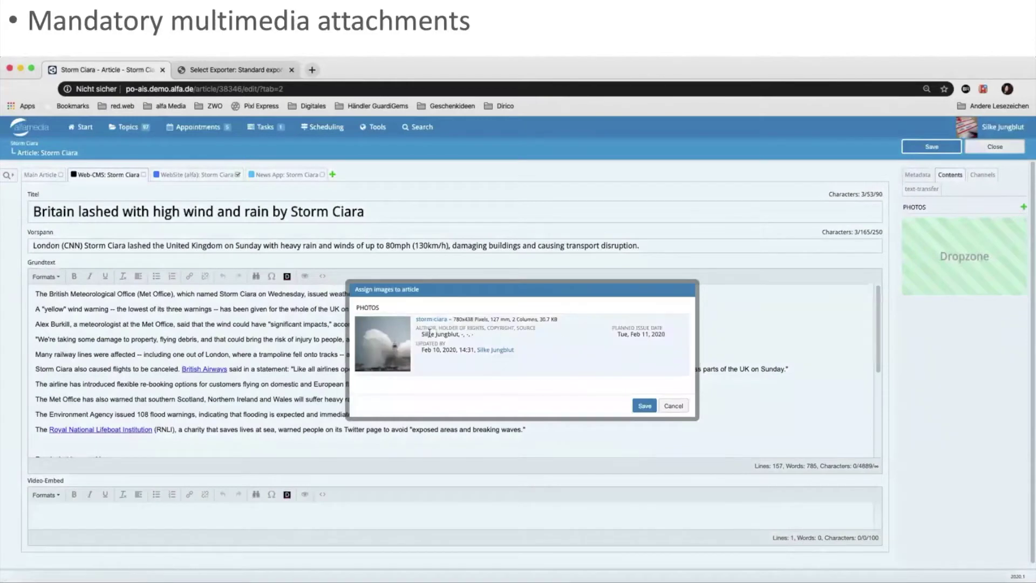
left_click(514, 348)
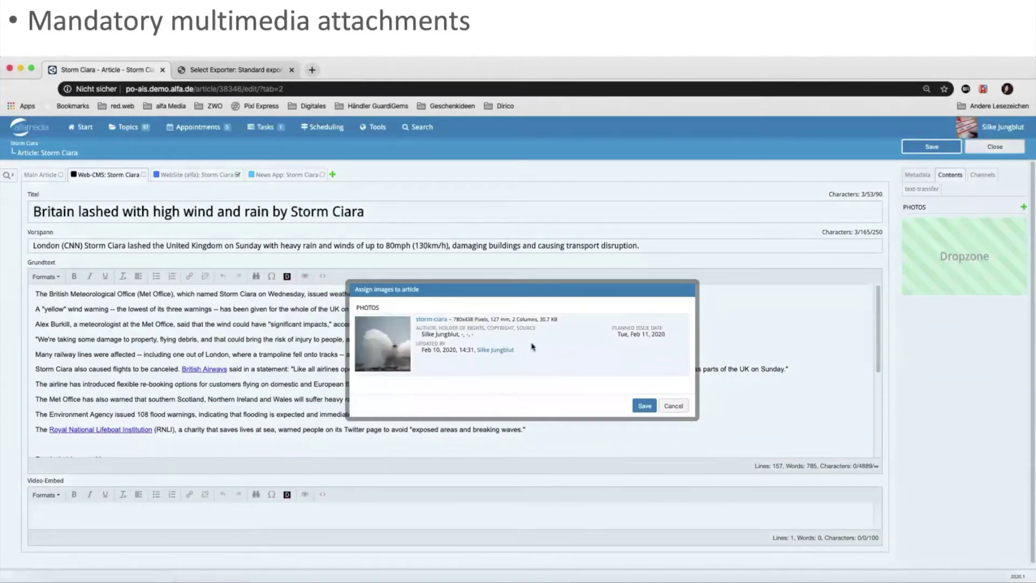
left_click(645, 407)
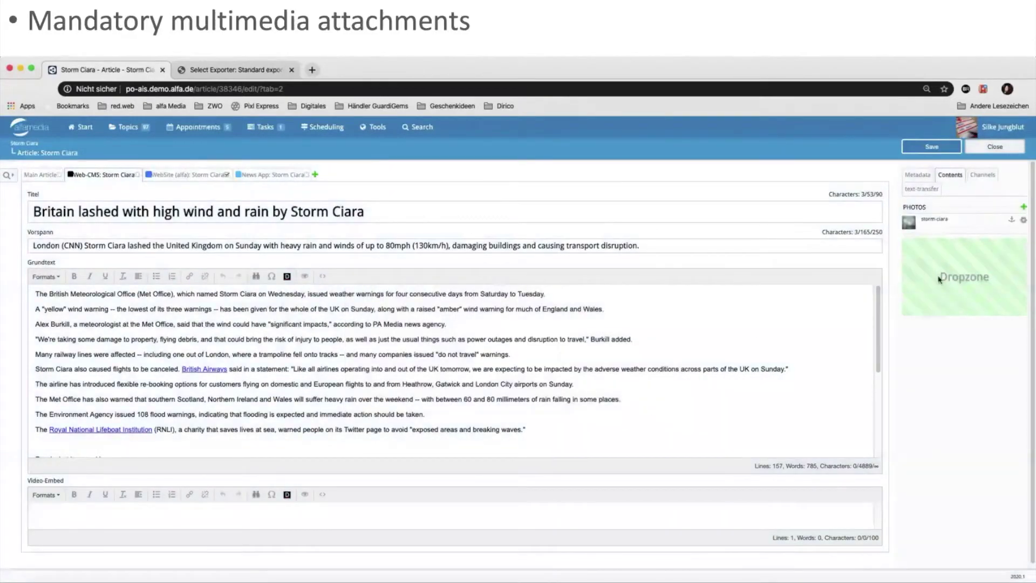
Export the variant to the Web-CMS channel, checking its linked photo in the export dialog.
left_click(982, 175)
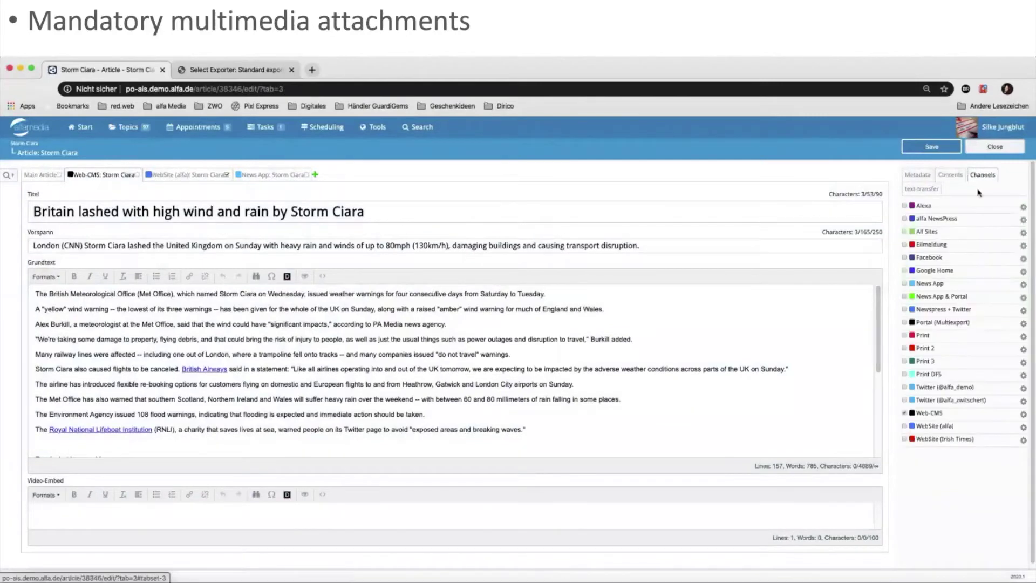
left_click(1022, 416)
left_click(1009, 423)
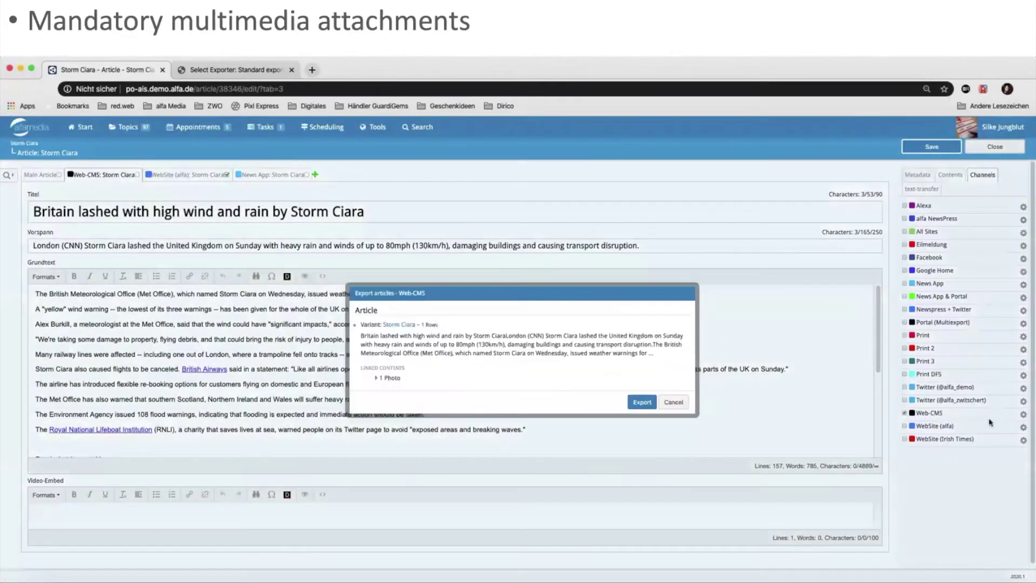
left_click(377, 378)
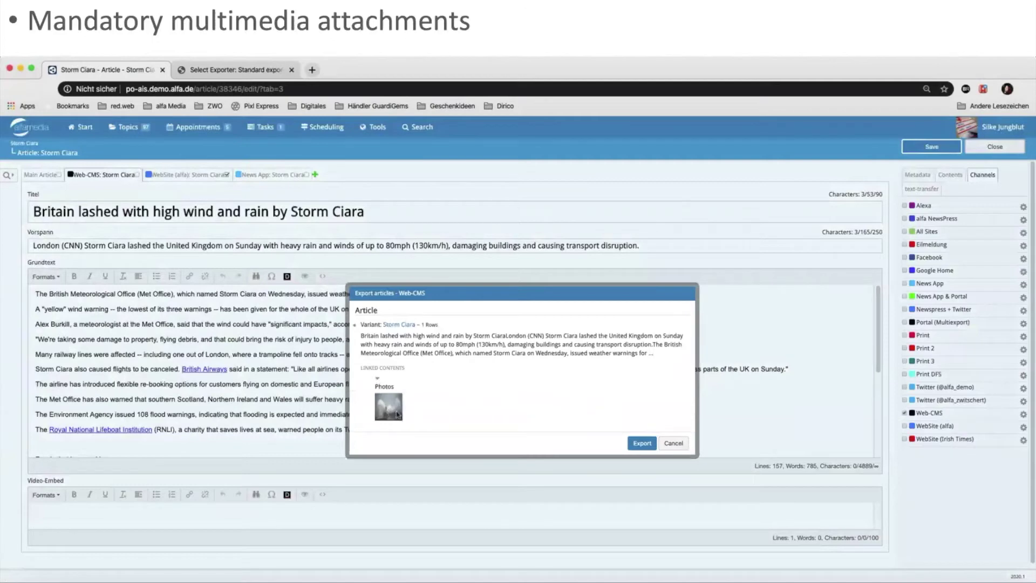
left_click(638, 446)
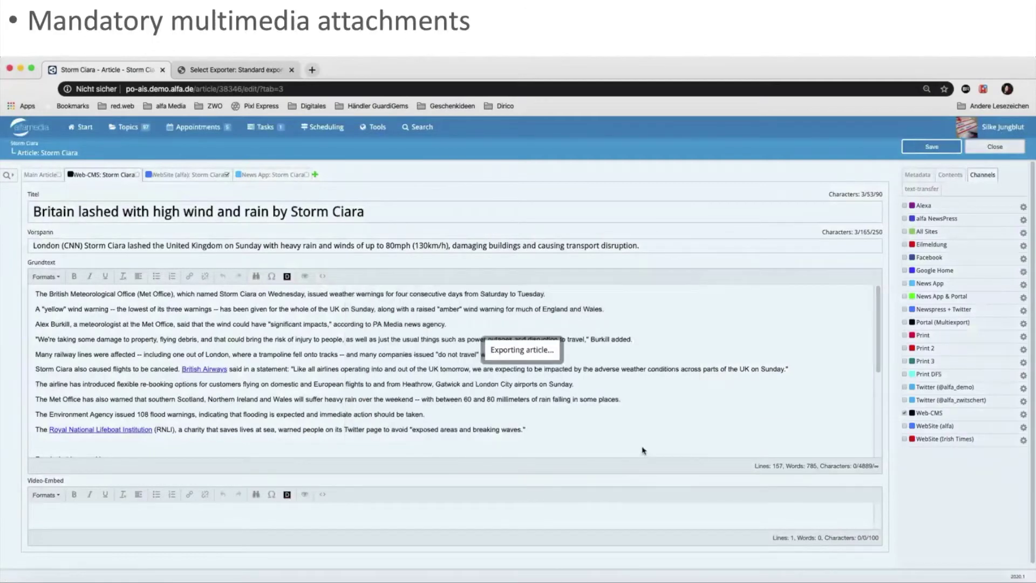
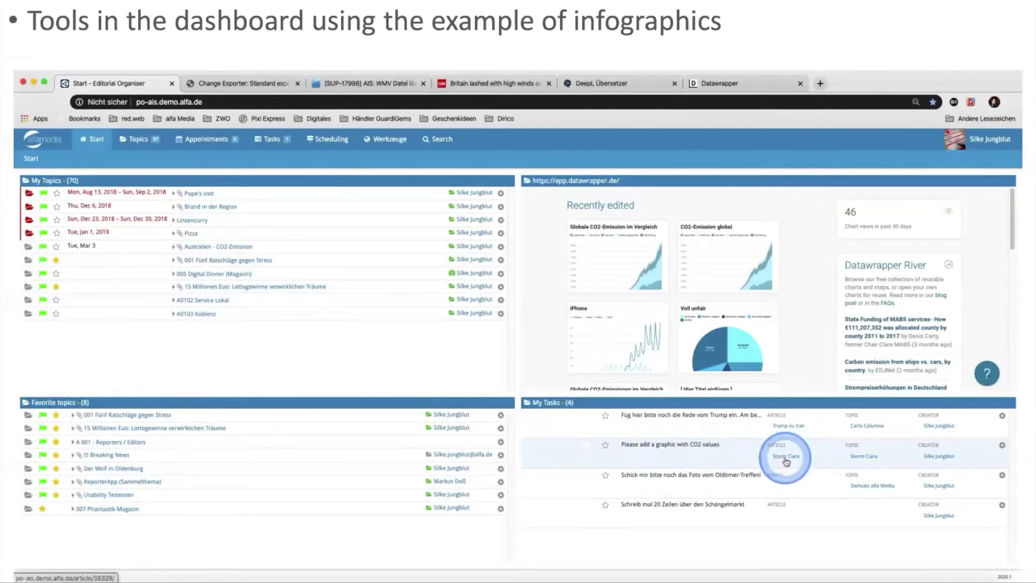
Open the Storm Ciara topic from the task "Please add a graphic with CO2 values" and review its contents.
left_click(862, 456)
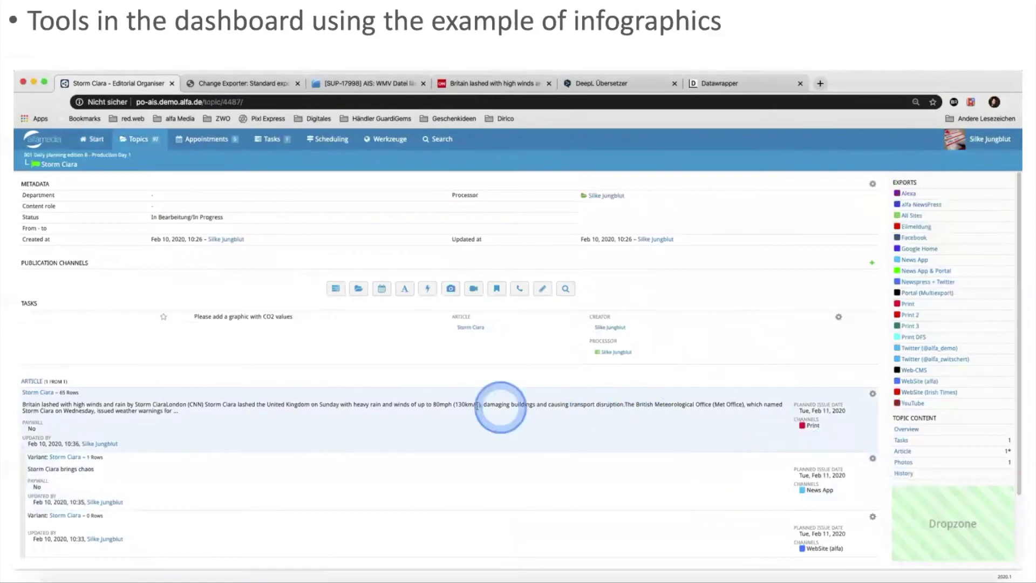
scroll(480, 404, "down", 3)
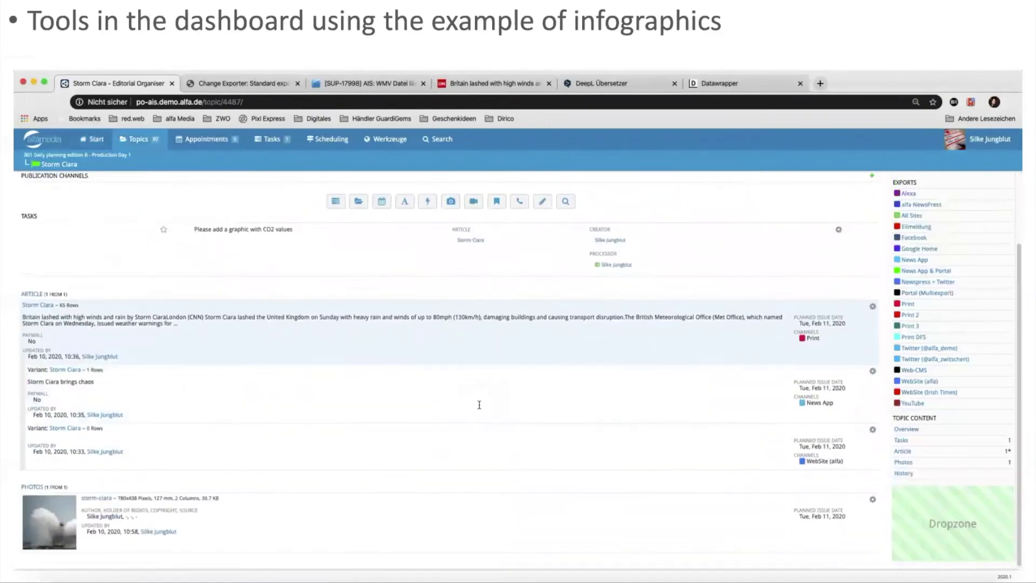
scroll(479, 405, "up", 3)
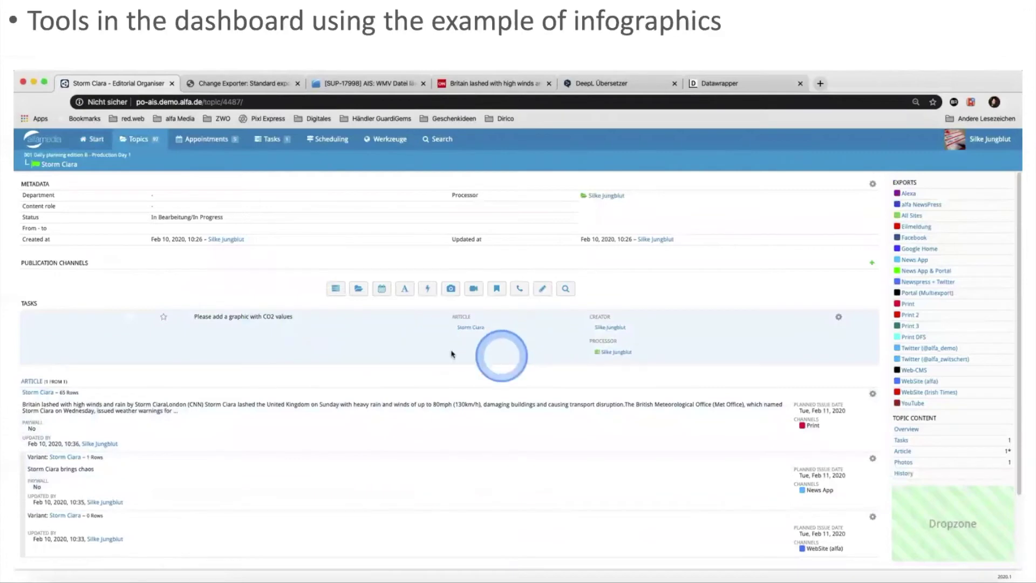
Return to the start dashboard and open an untitled chart in the embedded Datawrapper tool.
left_click(96, 139)
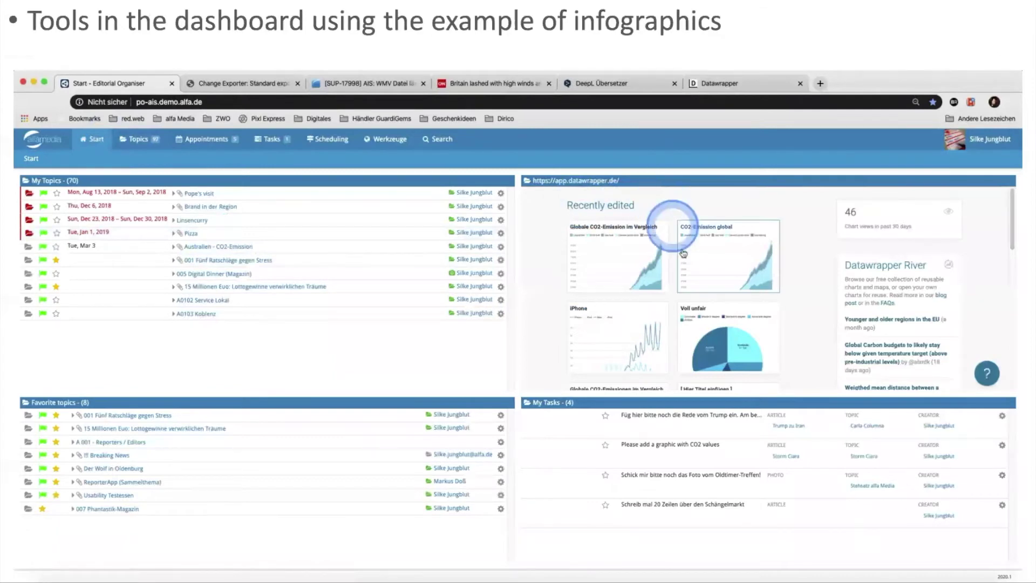
scroll(691, 270, "down", 3)
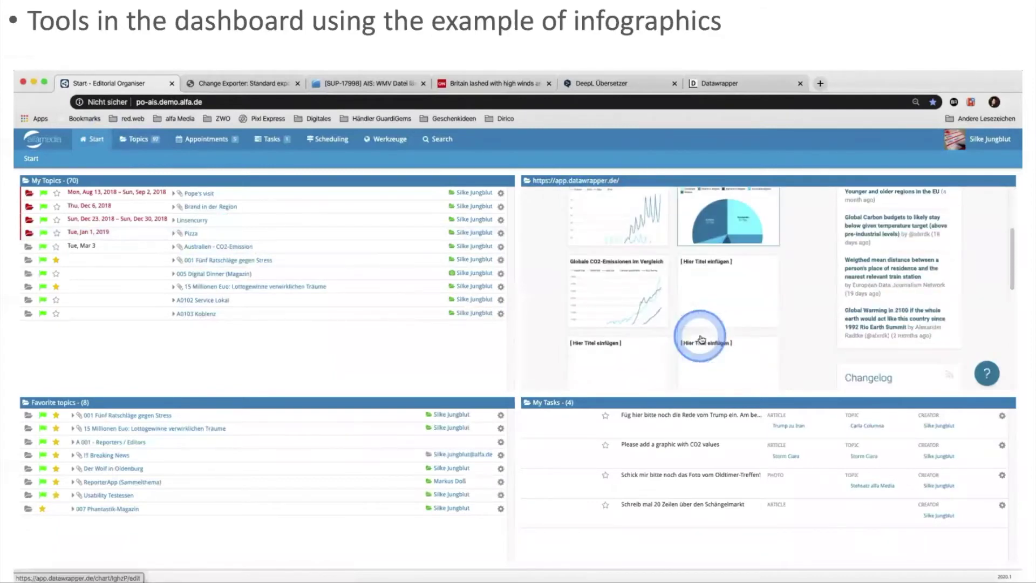
left_click(720, 293)
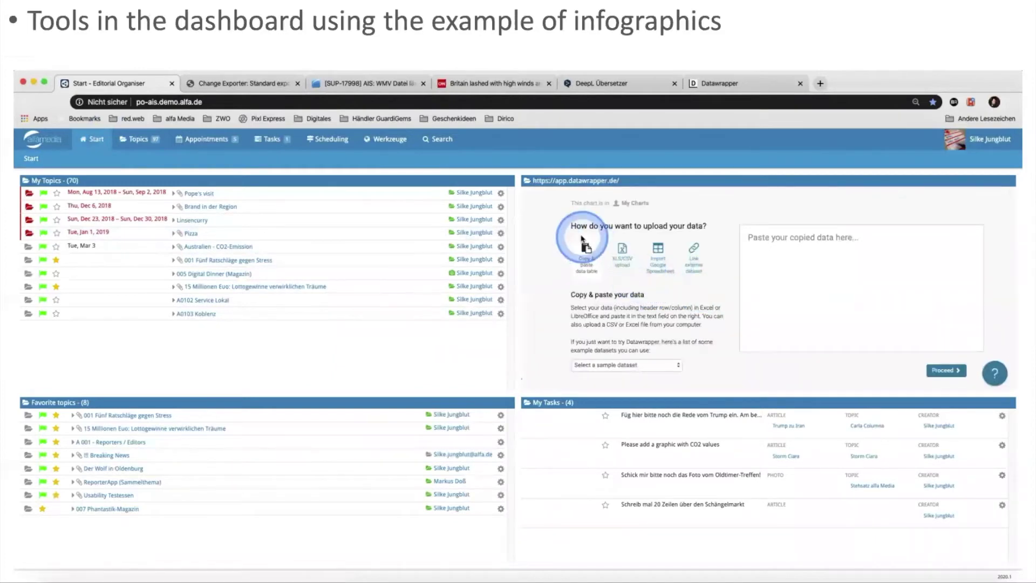
Load the Global CO2 Emissions sample dataset into the chart and continue to the data check.
left_click(681, 365)
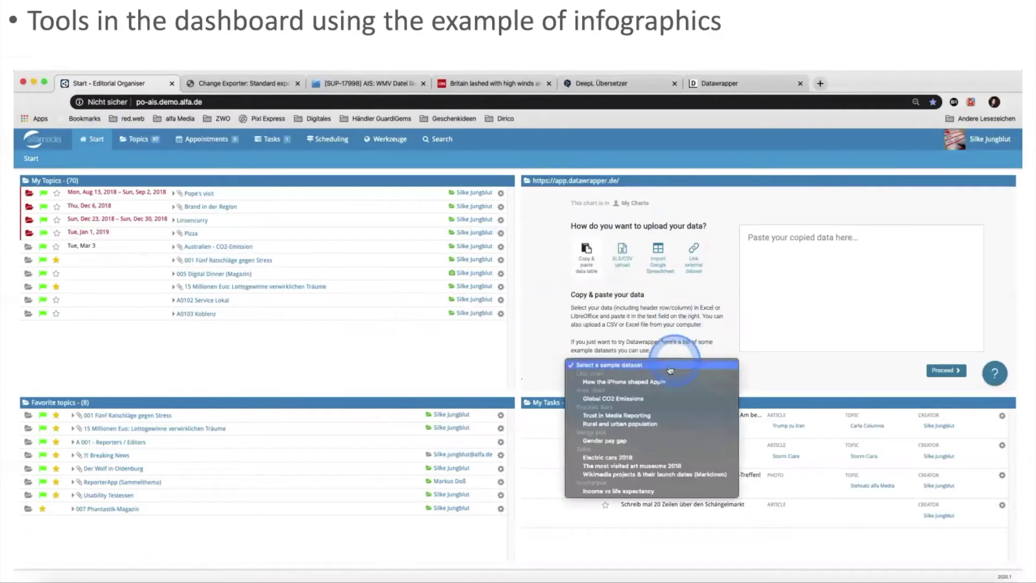
left_click(618, 398)
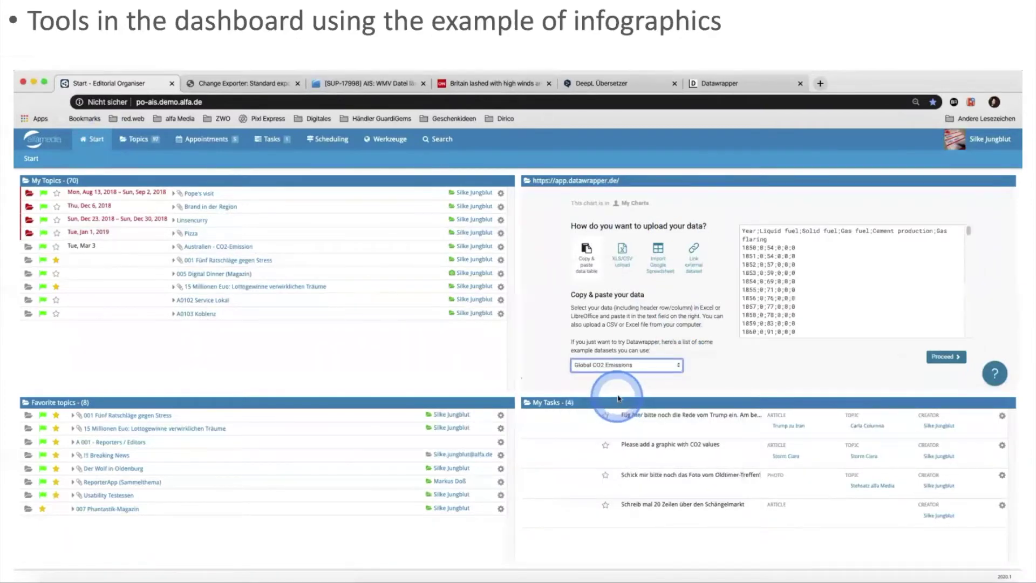
scroll(768, 303, "down", 20)
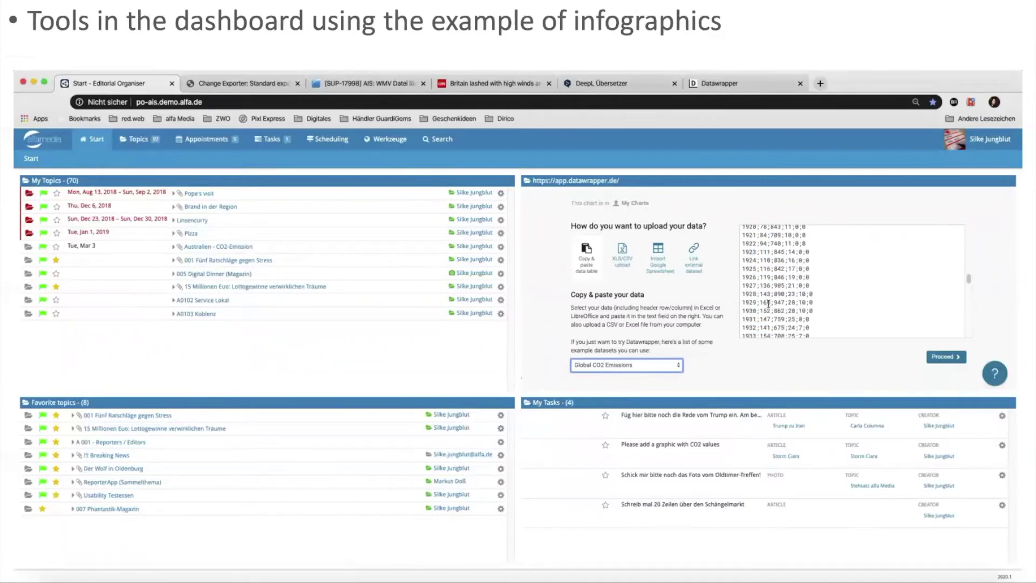
left_click(960, 358)
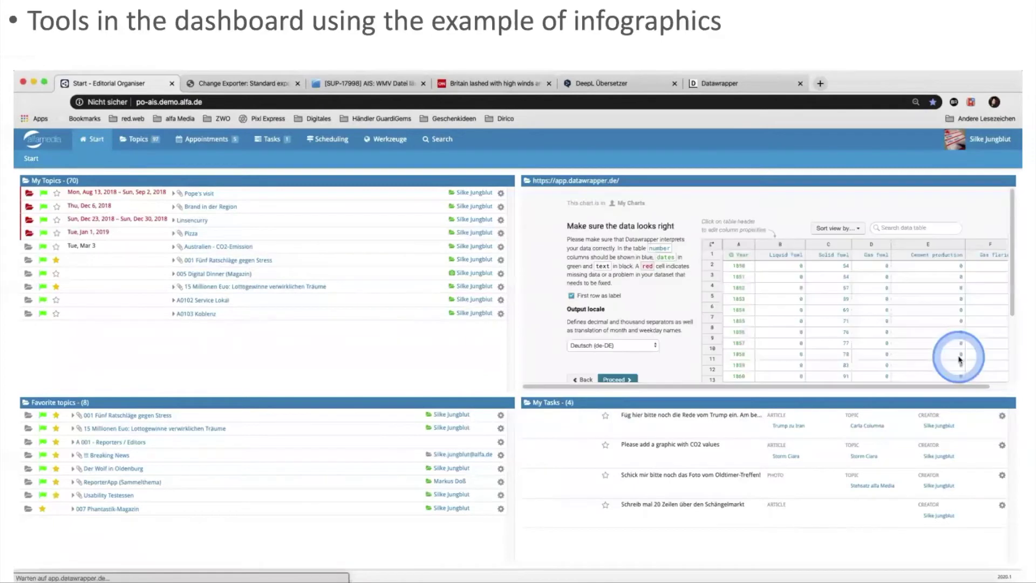
Review the imported data table with the Deutsch (de-DE) output locale and continue to the chart type selection.
scroll(819, 334, "down", 5)
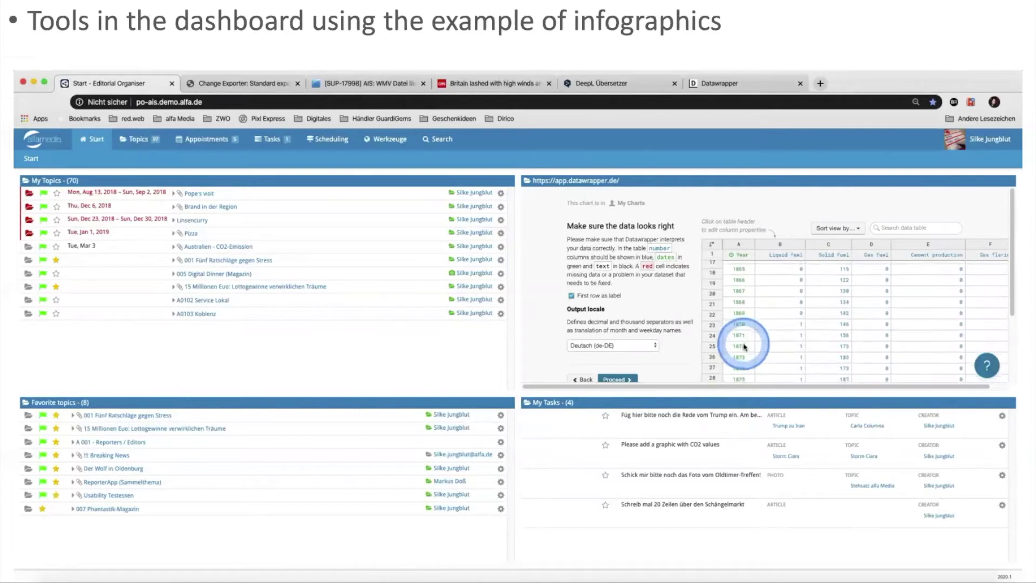
scroll(667, 320, "down", 2)
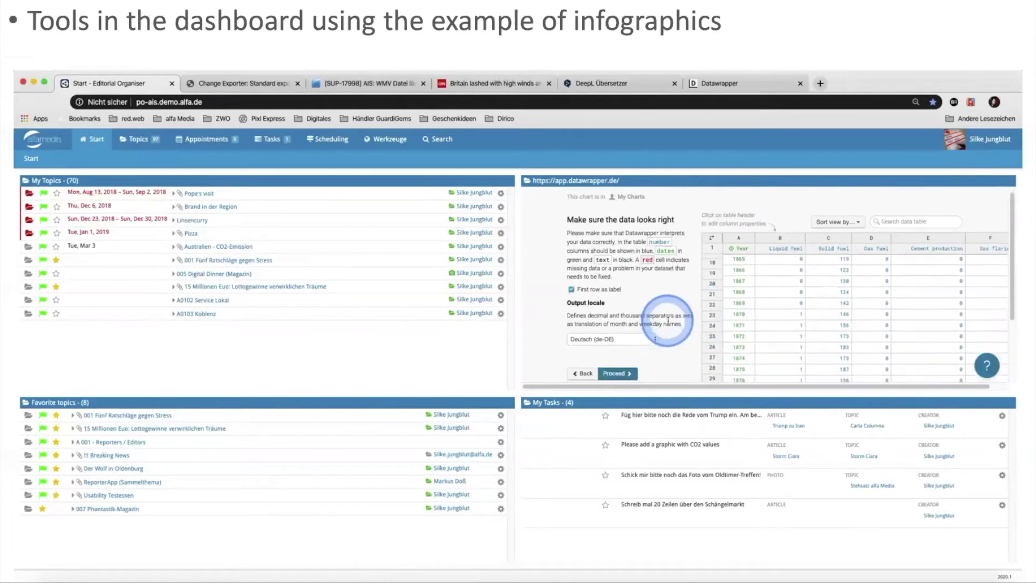
scroll(672, 327, "down", 3)
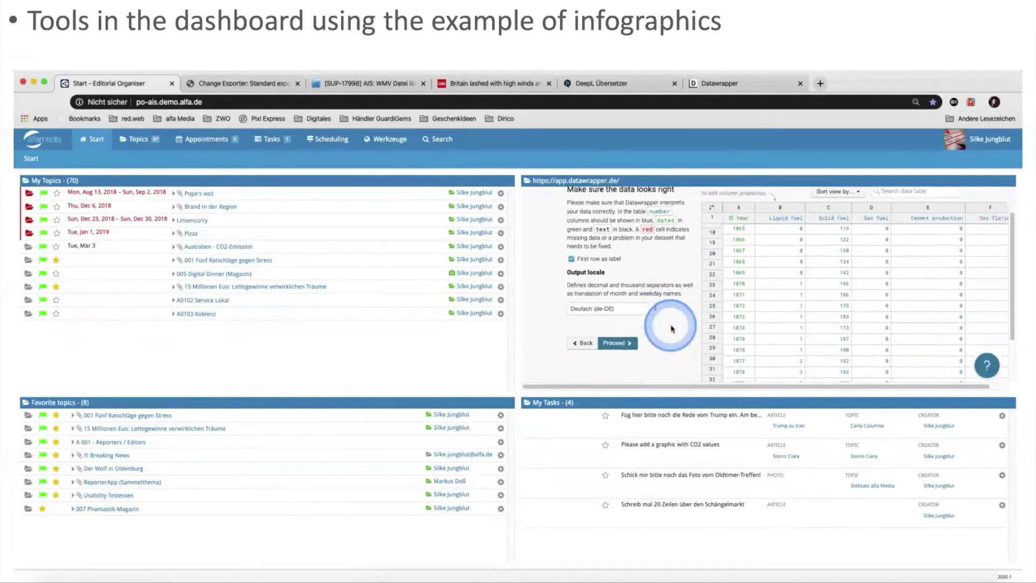
left_click(614, 337)
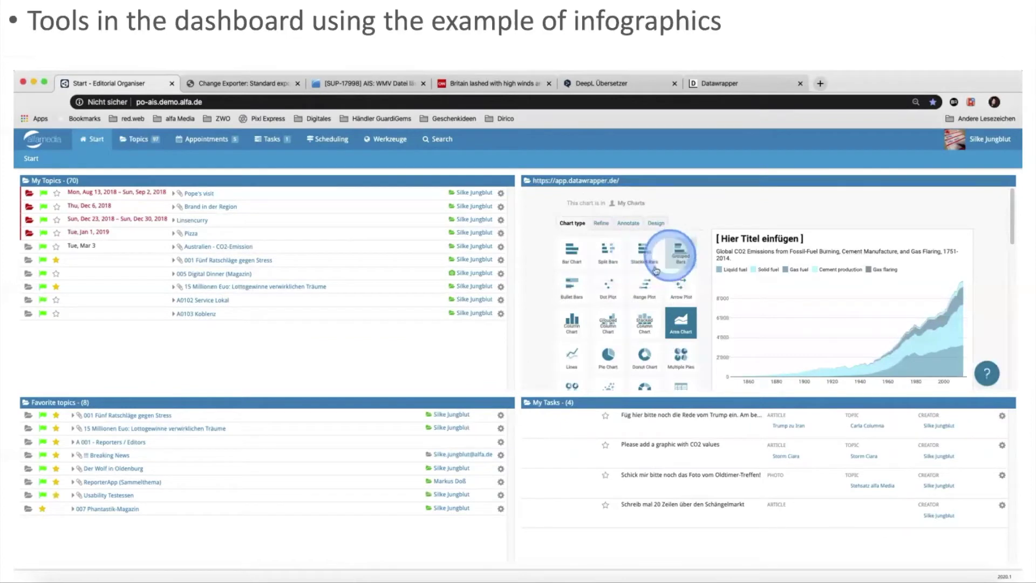
Preview the emissions data as a line chart and switch back to the area chart.
left_click(572, 360)
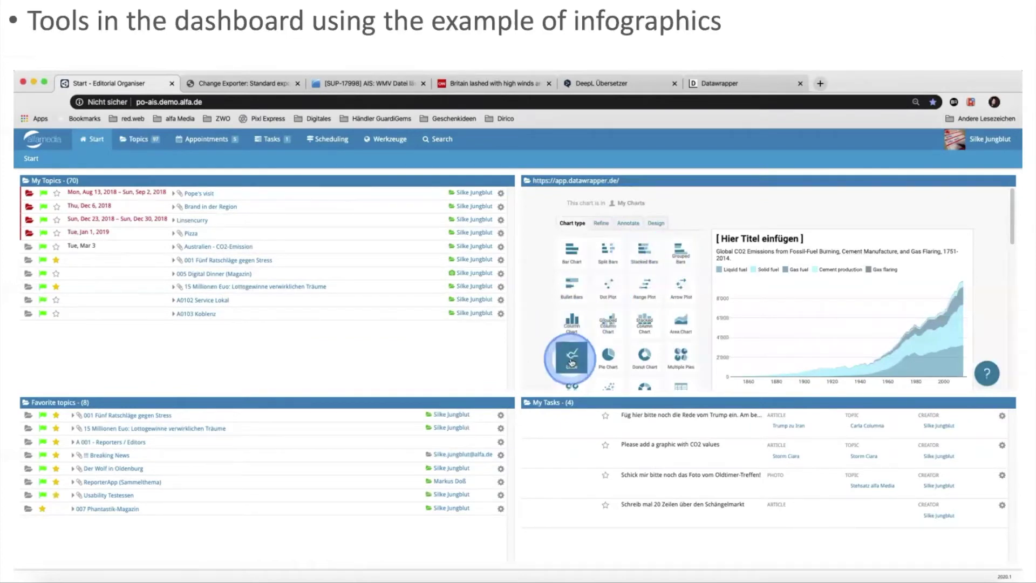
mouse_move(803, 365)
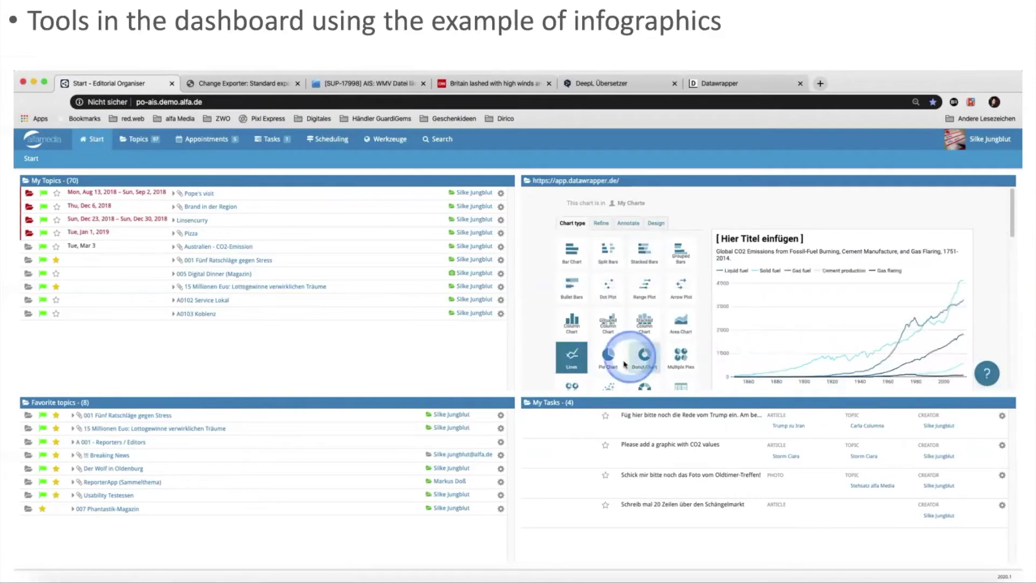
left_click(679, 333)
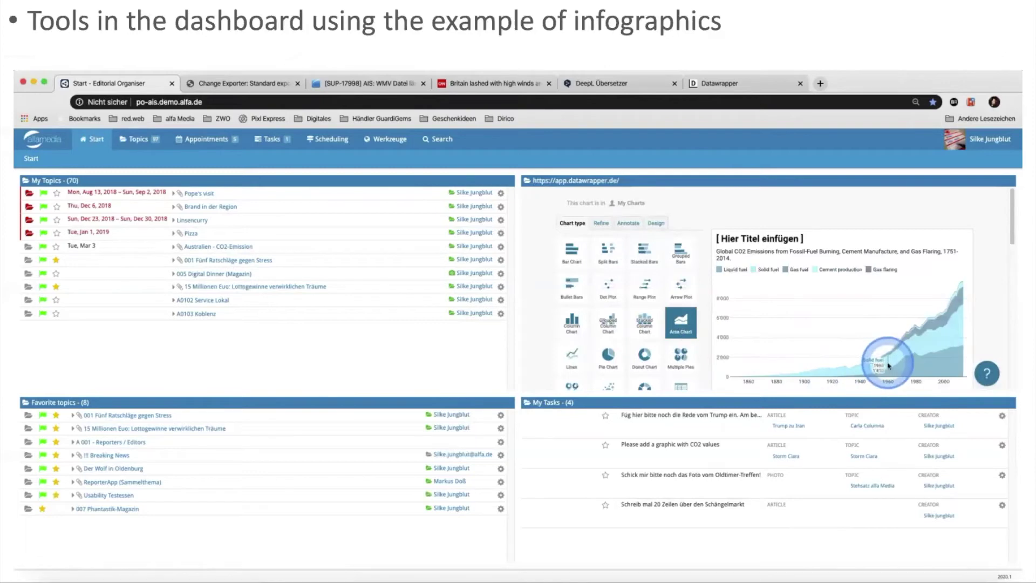
Replace the placeholder chart title with "CO2 values".
left_click_drag(860, 351, 800, 239)
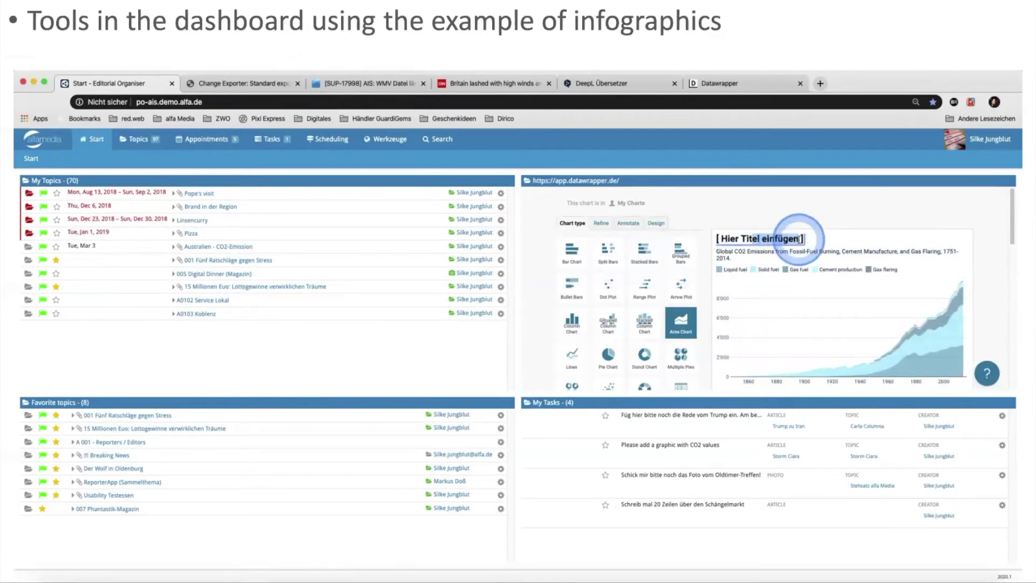
key("Delete")
key("Delete")
key("BackSpace")
key("BackSpace")
key("BackSpace")
key("BackSpace")
key("BackSpace")
key("BackSpace")
key("BackSpace")
key("BackSpace")
key("BackSpace")
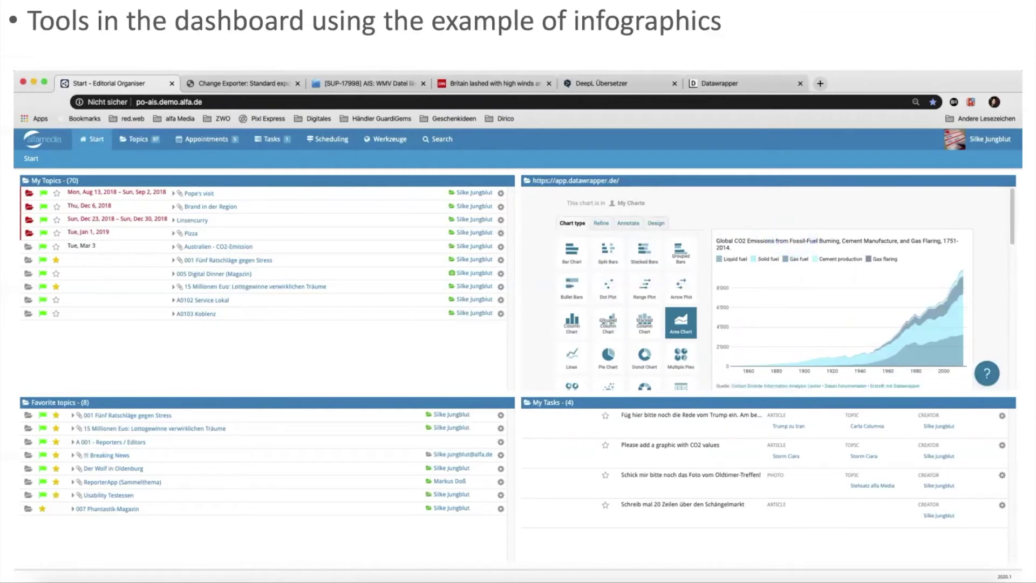
type("CO2 values")
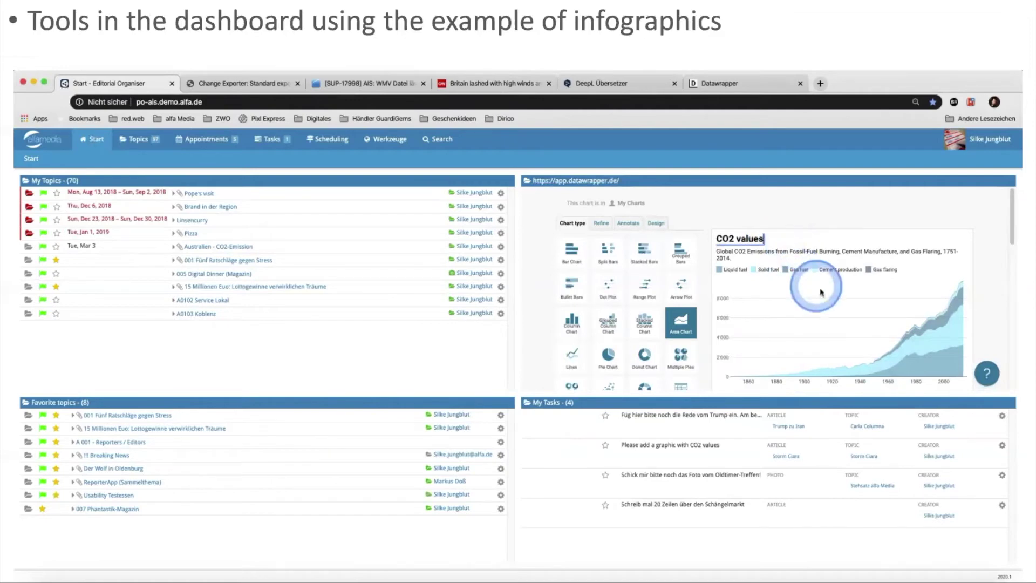
Keep the Area Chart type and continue to the Refine settings.
left_click(695, 336)
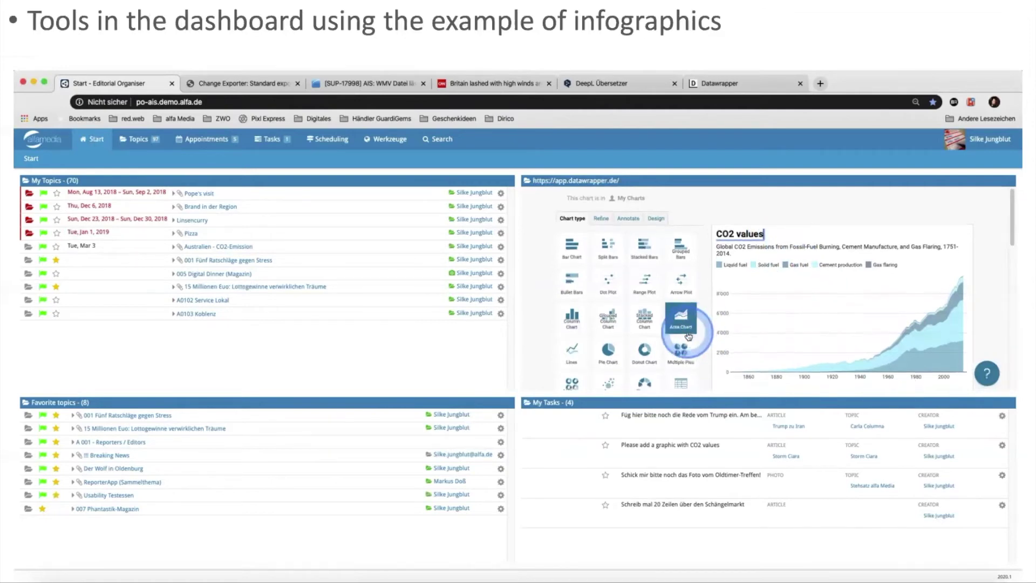
scroll(690, 337, "down", 3)
left_click(688, 339)
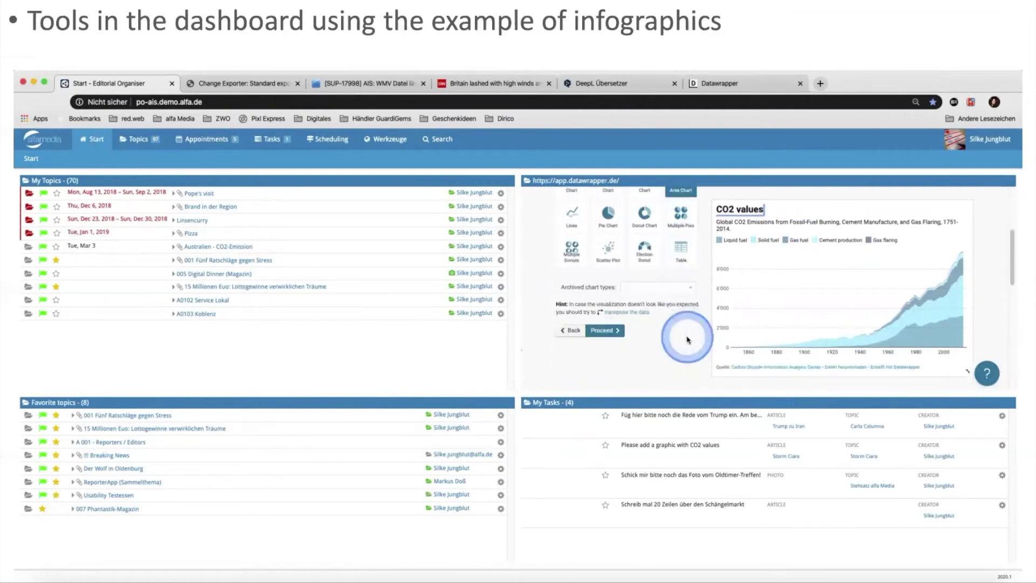
left_click(606, 331)
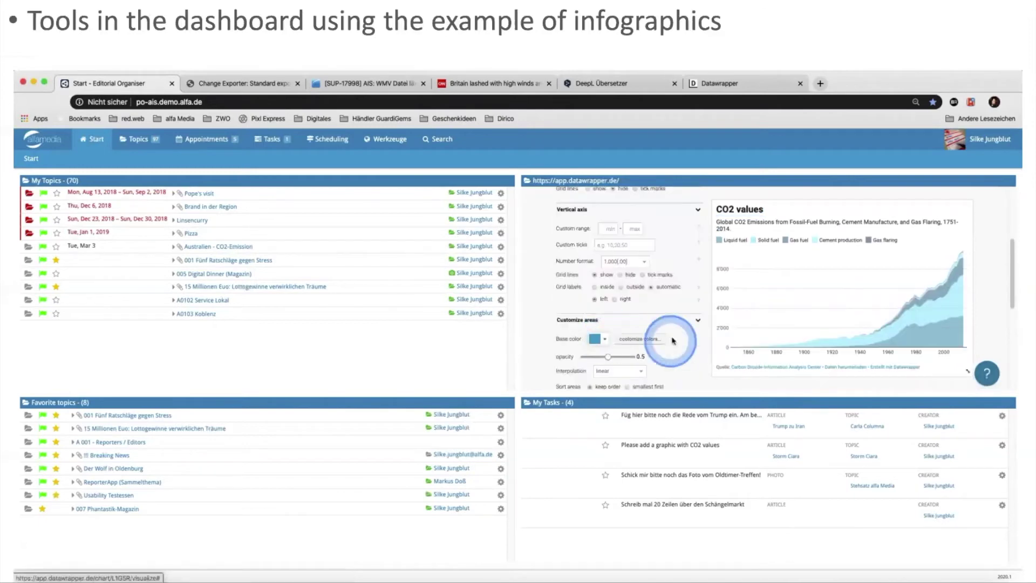
Review the axis and area options in the Refine settings and continue to the annotation settings.
scroll(667, 297, "up", 2)
scroll(667, 297, "up", 4)
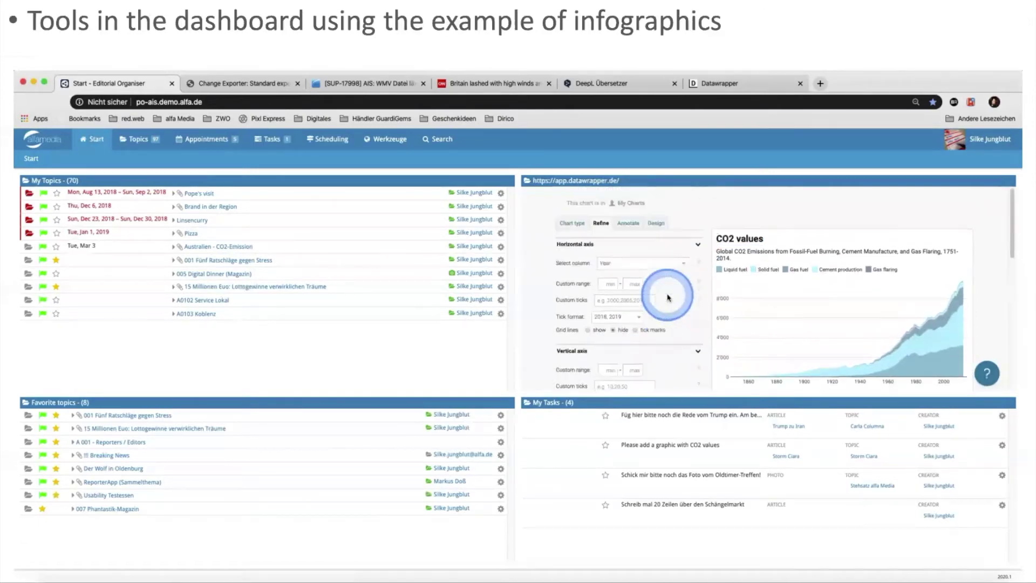
scroll(648, 295, "down", 8)
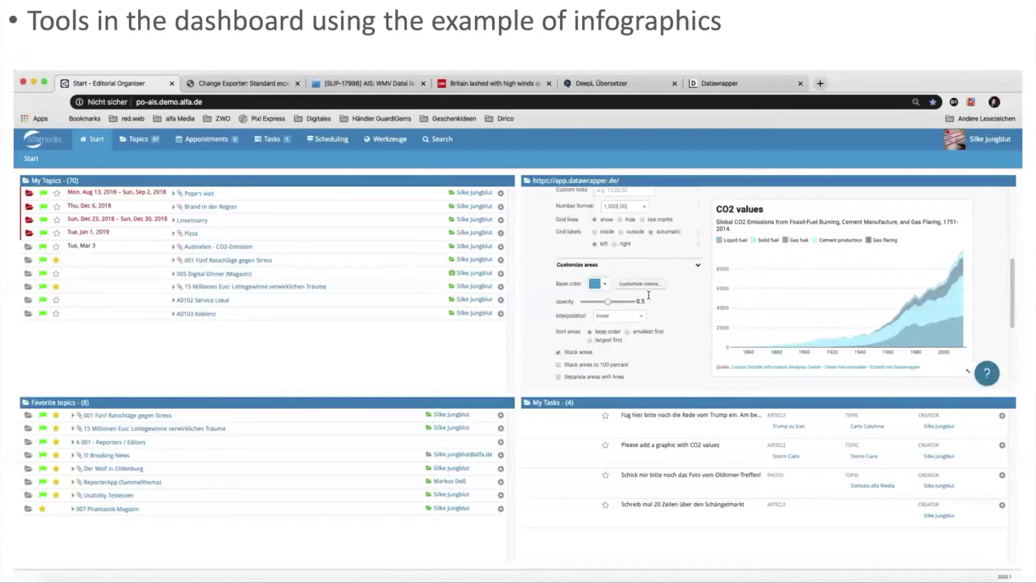
scroll(648, 295, "down", 5)
left_click(604, 335)
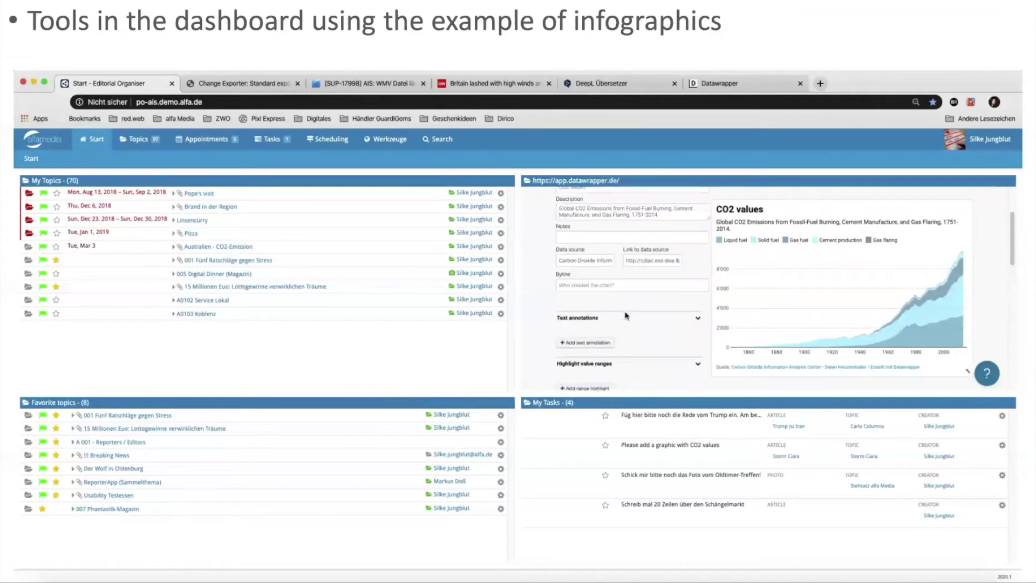
Review the chart's title, description, source and annotation options and continue to the design settings.
left_click(559, 272)
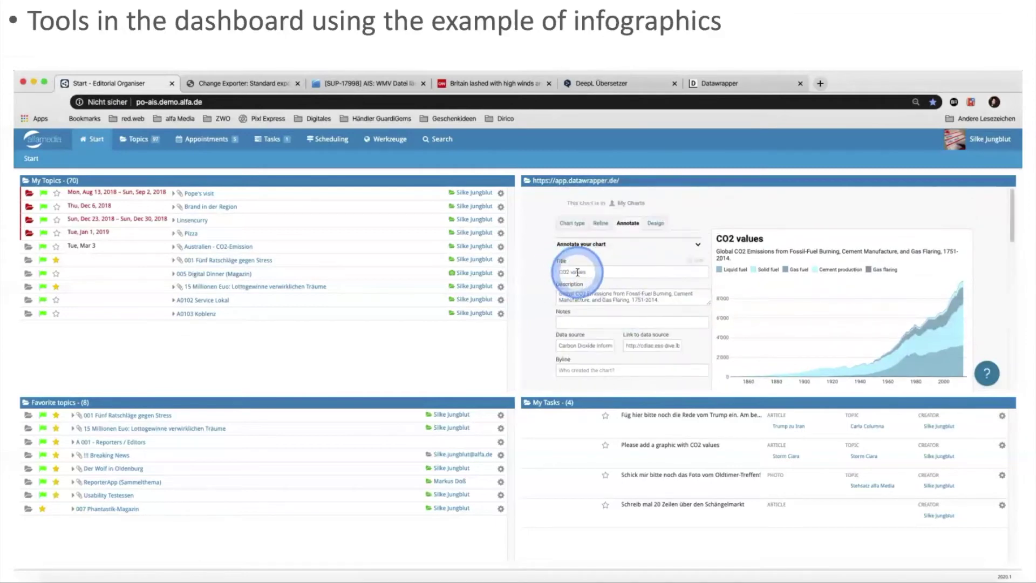
scroll(583, 300, "down", 4)
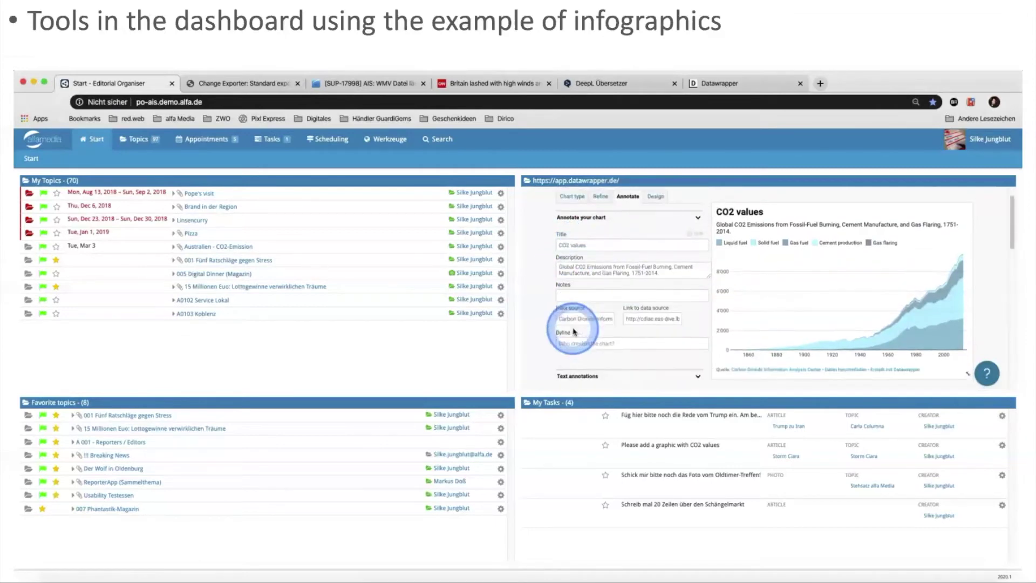
scroll(574, 331, "down", 5)
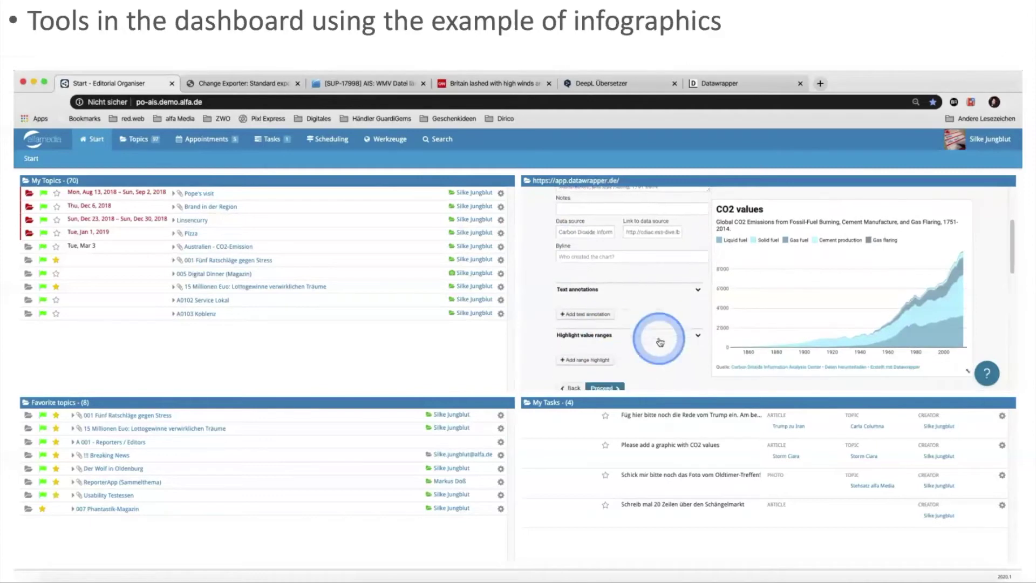
left_click(609, 297)
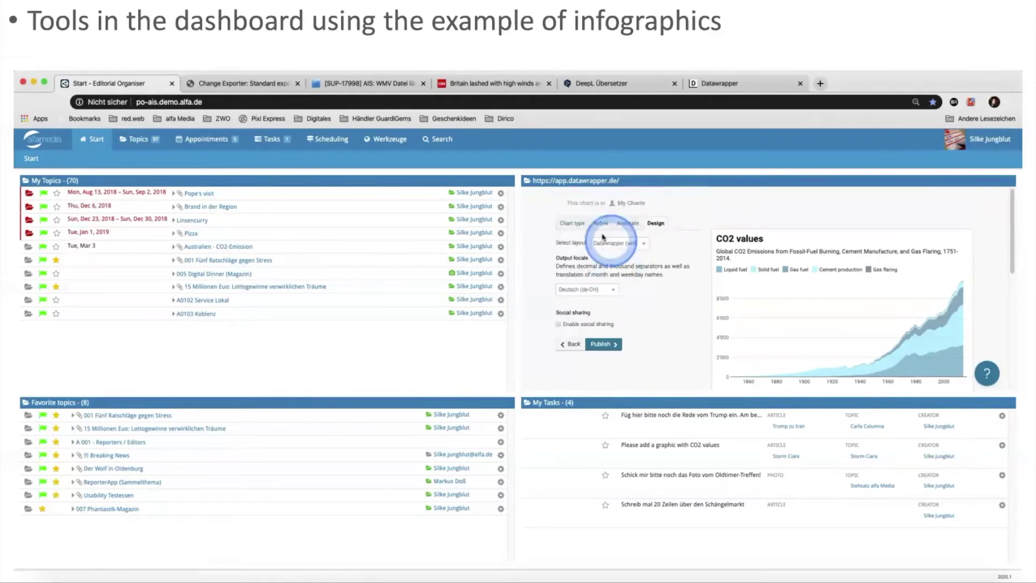
Publish the CO2 values chart and copy its responsive iframe embed code.
left_click(609, 347)
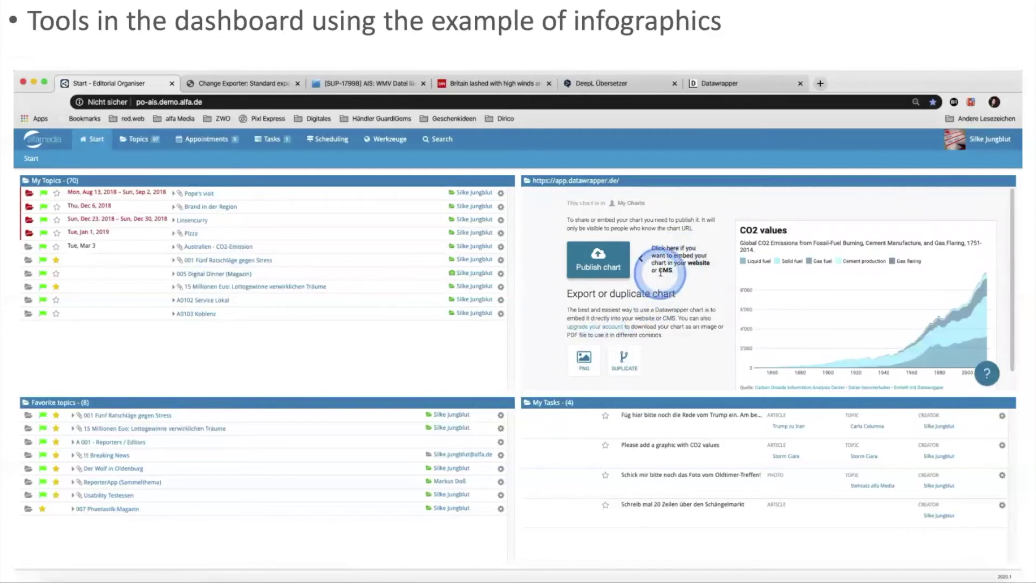
left_click(601, 264)
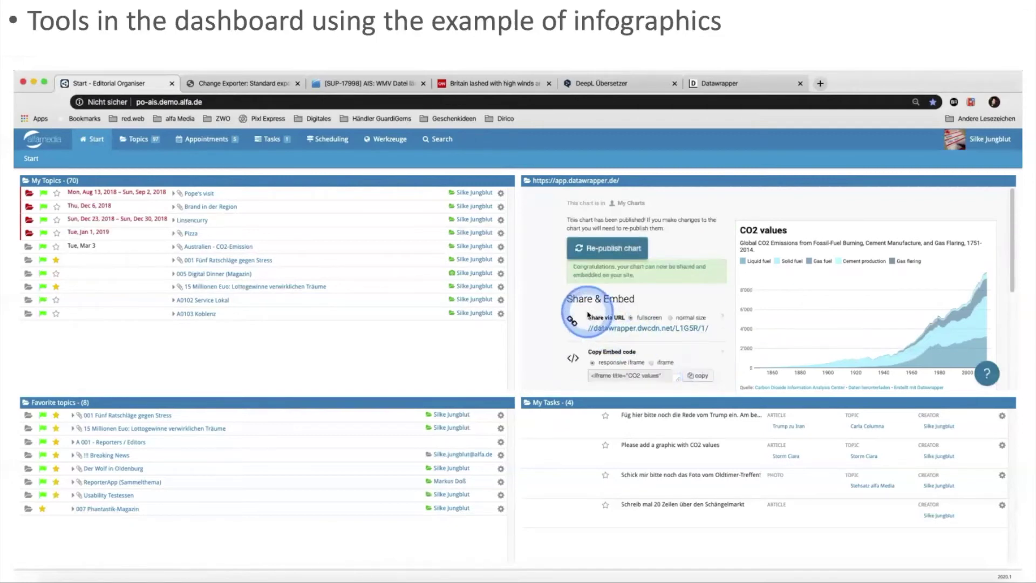
left_click(702, 378)
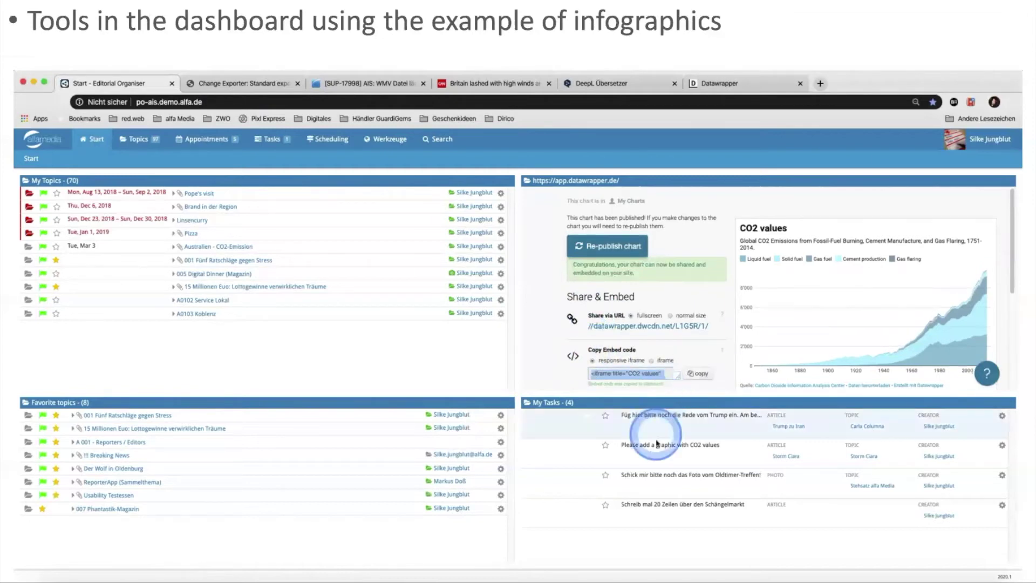
Open the Storm Ciara article from the task "Please add a graphic with CO2 values" for editing.
left_click(779, 452)
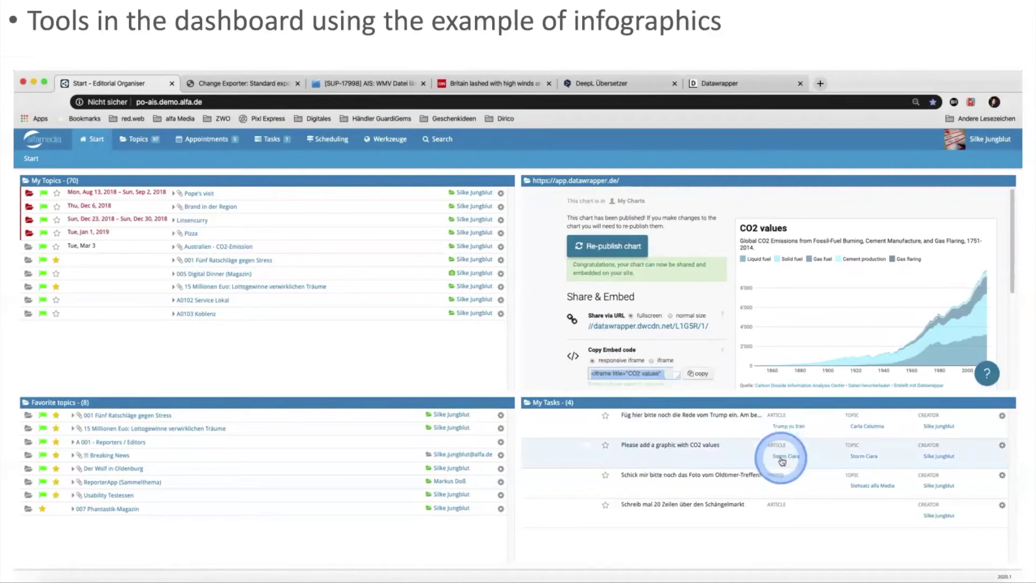
left_click(792, 458)
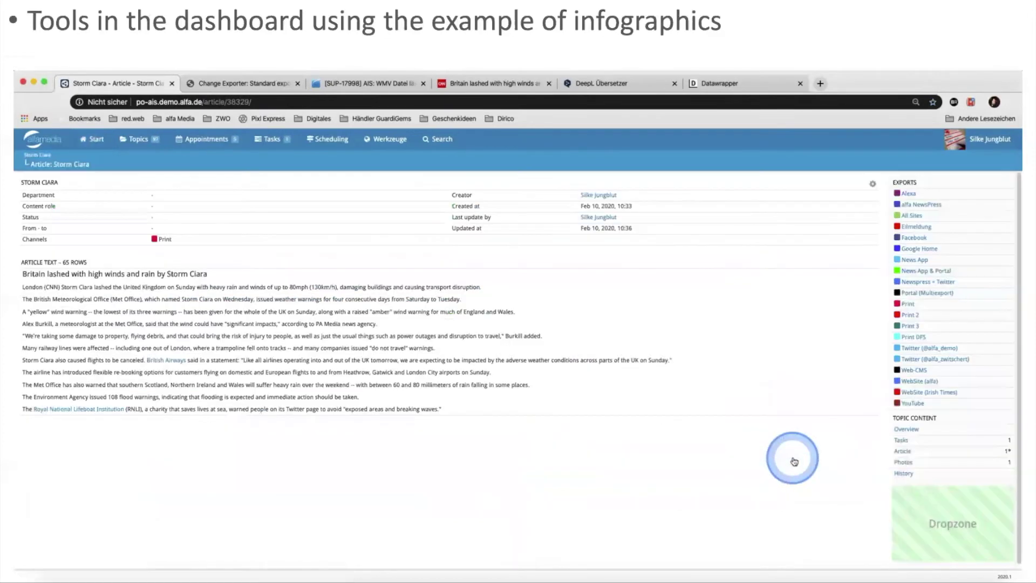
right_click(577, 336)
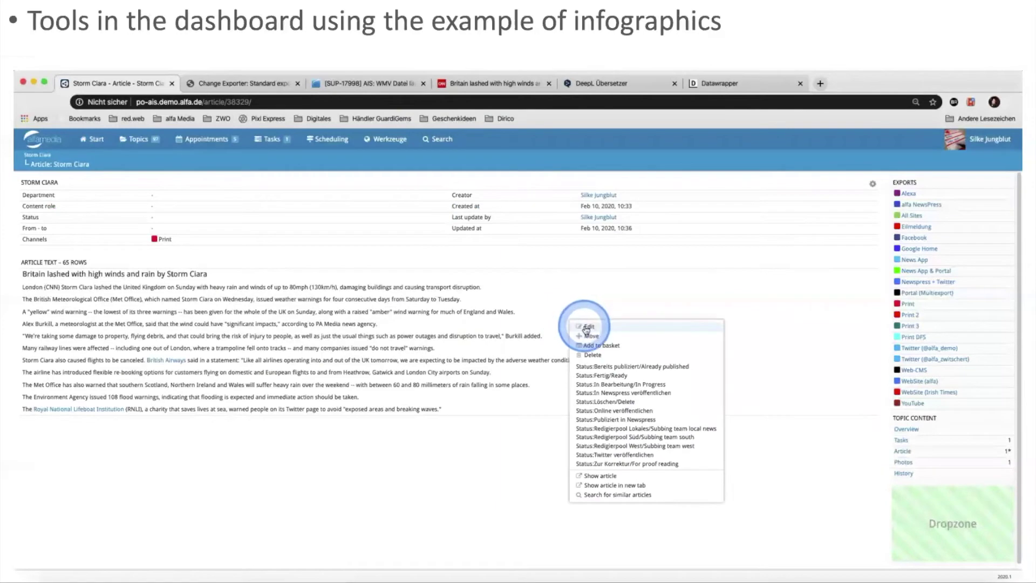
left_click(586, 331)
double_click(588, 330)
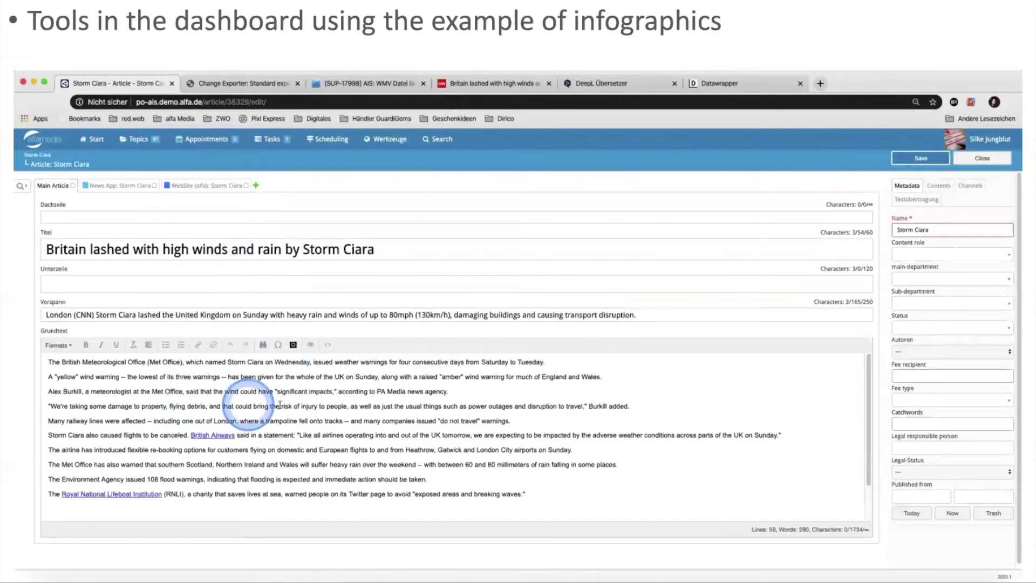
Insert the copied chart embed on a new line below the third body paragraph, ending in "PA Media news agency.".
left_click(450, 392)
key("Return")
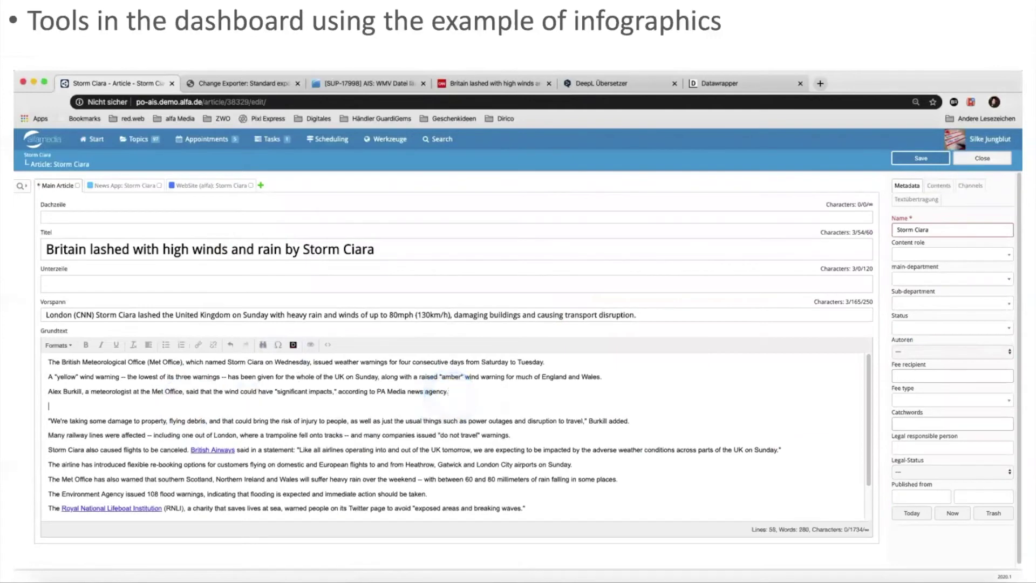
key("super+v")
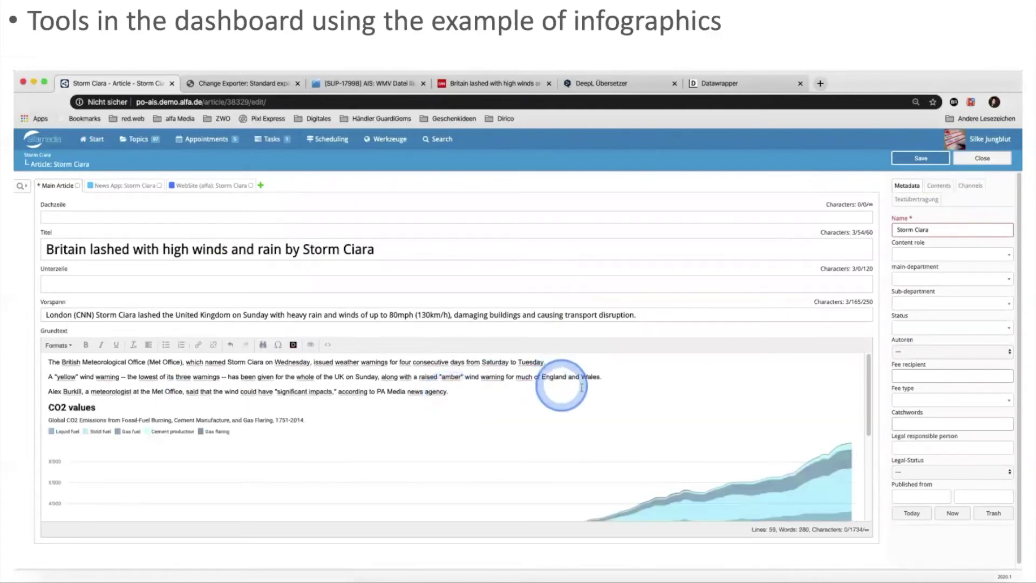
scroll(626, 398, "down", 3)
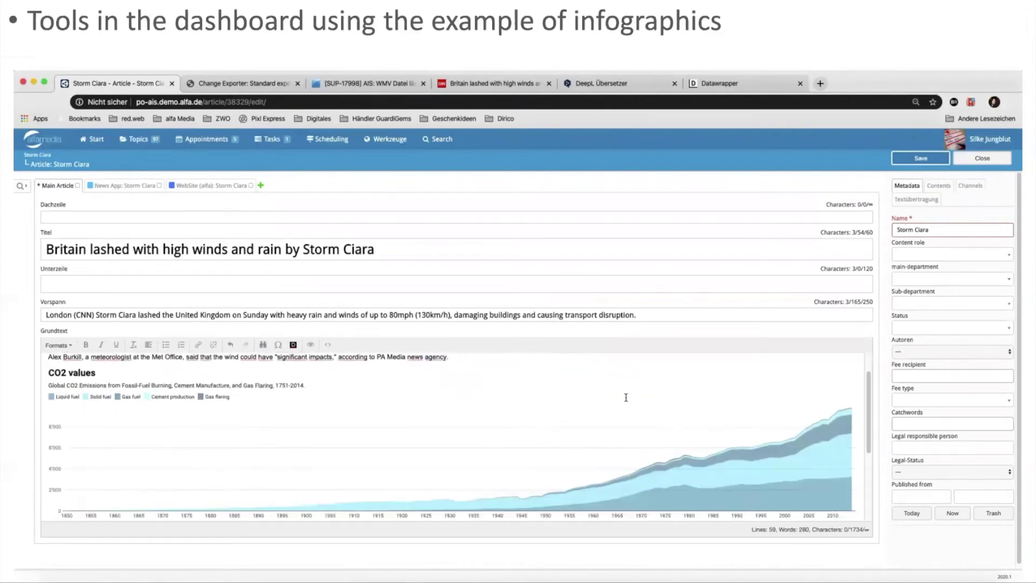
mouse_move(717, 430)
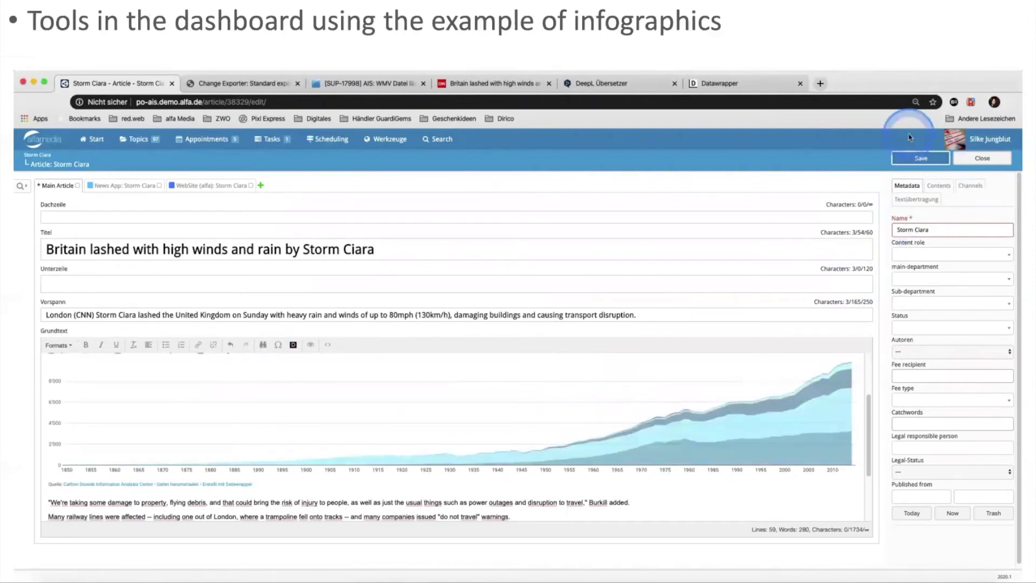
Save and close the Storm Ciara article, and check the embedded CO2 values chart in the article view.
left_click(916, 159)
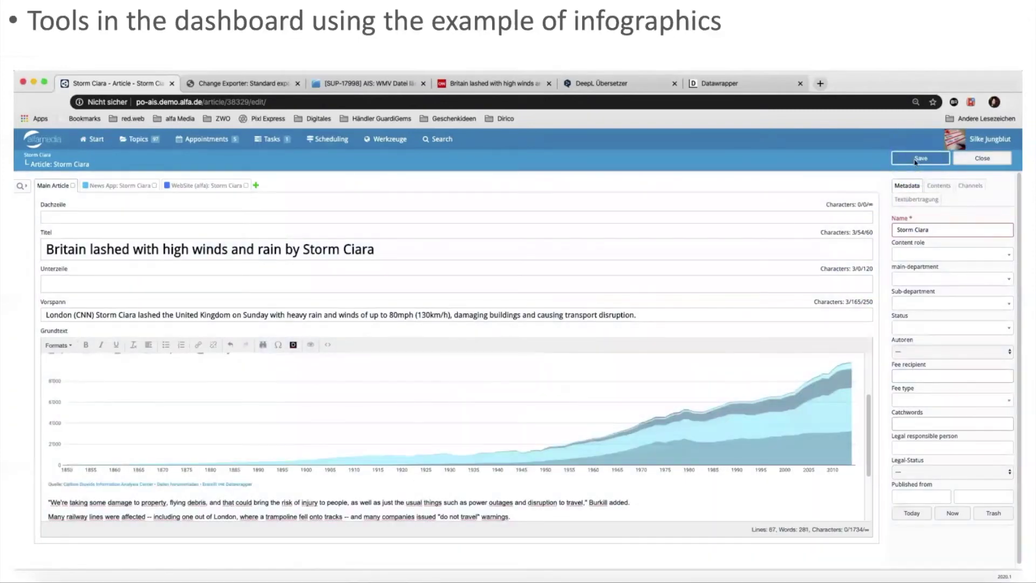
left_click(991, 159)
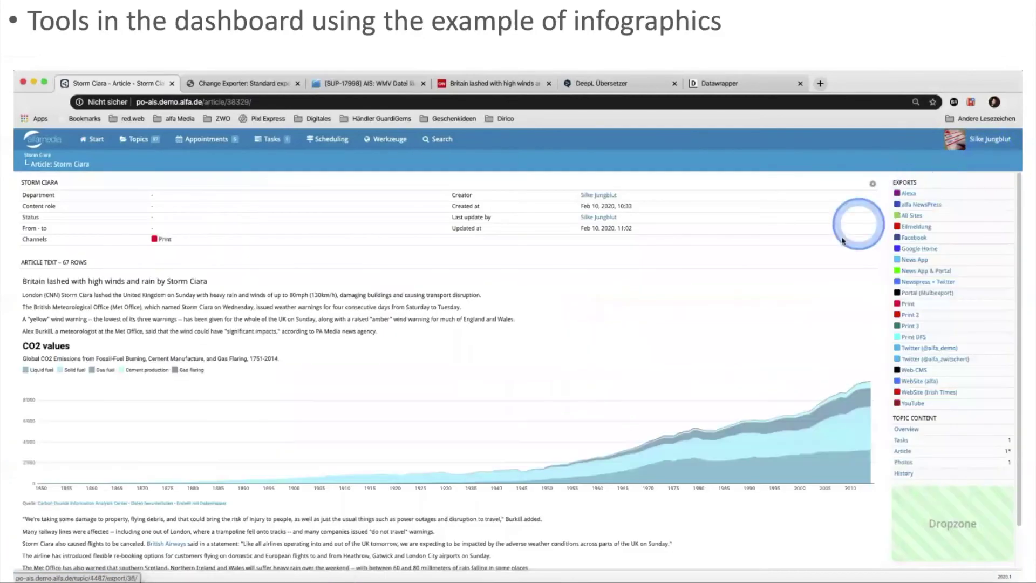
left_click(573, 355)
scroll(573, 355, "down", 1)
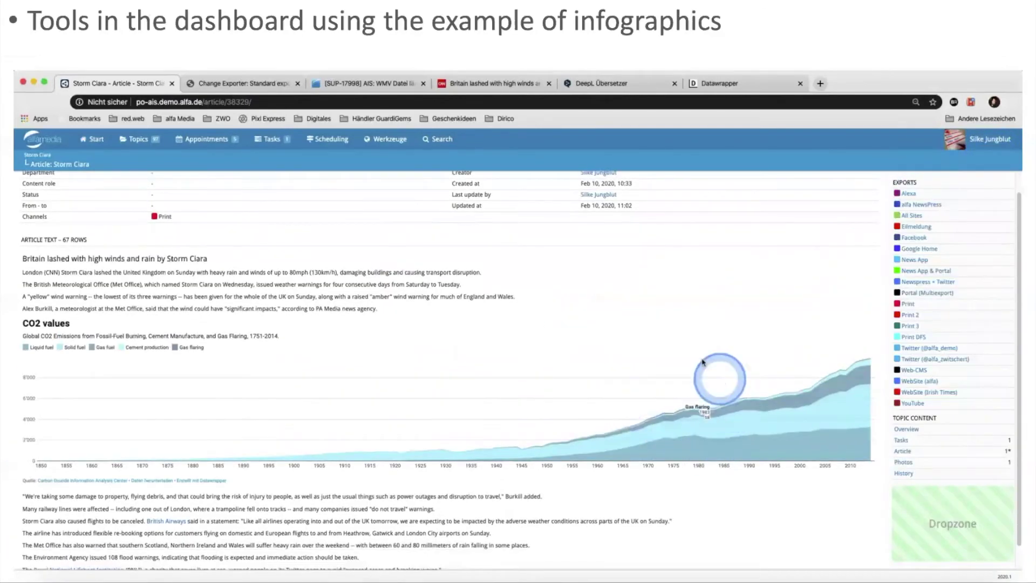
scroll(663, 317, "up", 1)
left_click(696, 121)
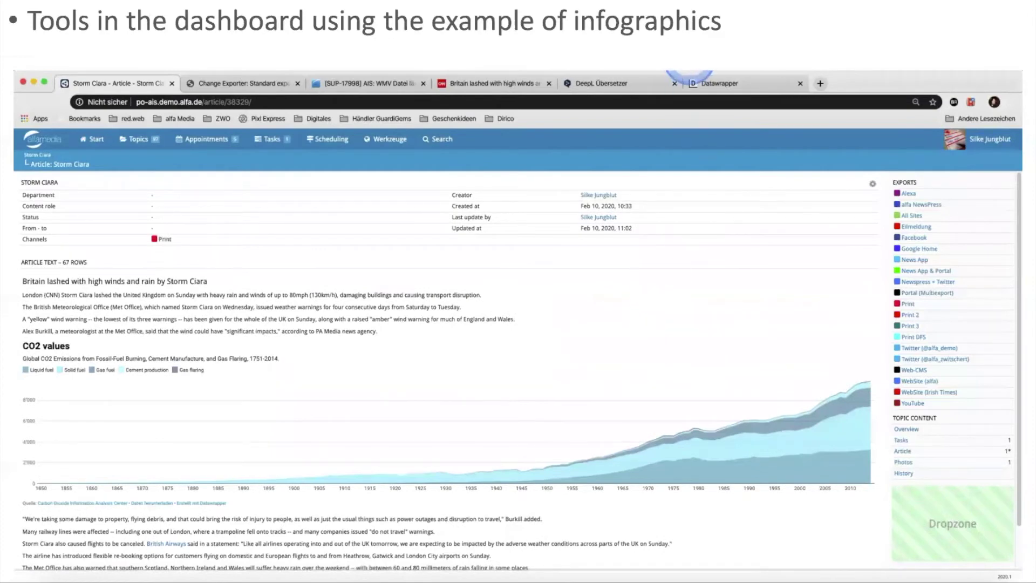
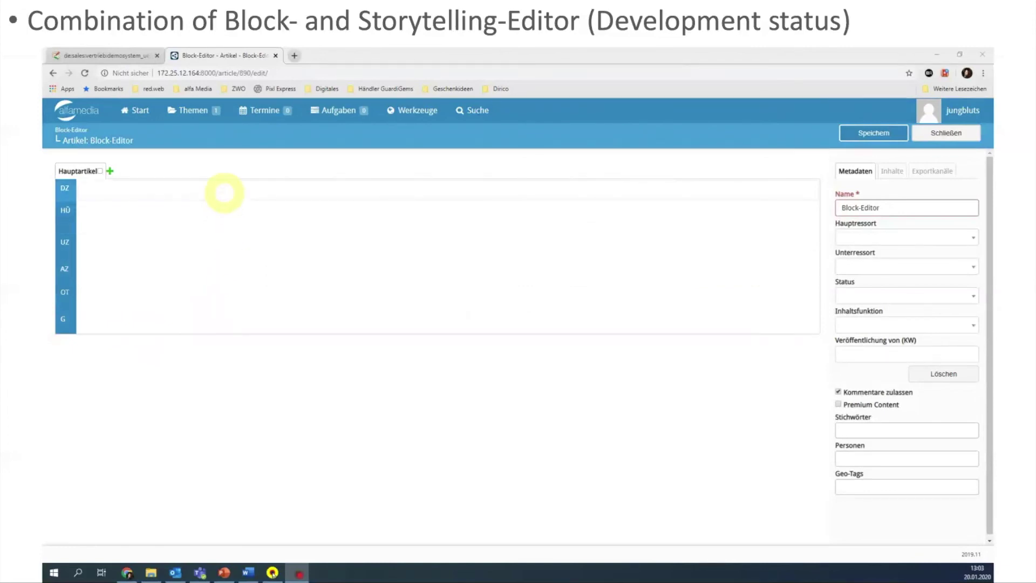
Enter "Content Creation ist heutzutage das A und O" in the DZ block of the Block-Editor article.
left_click(224, 192)
type("Content Creation ist heutzutage")
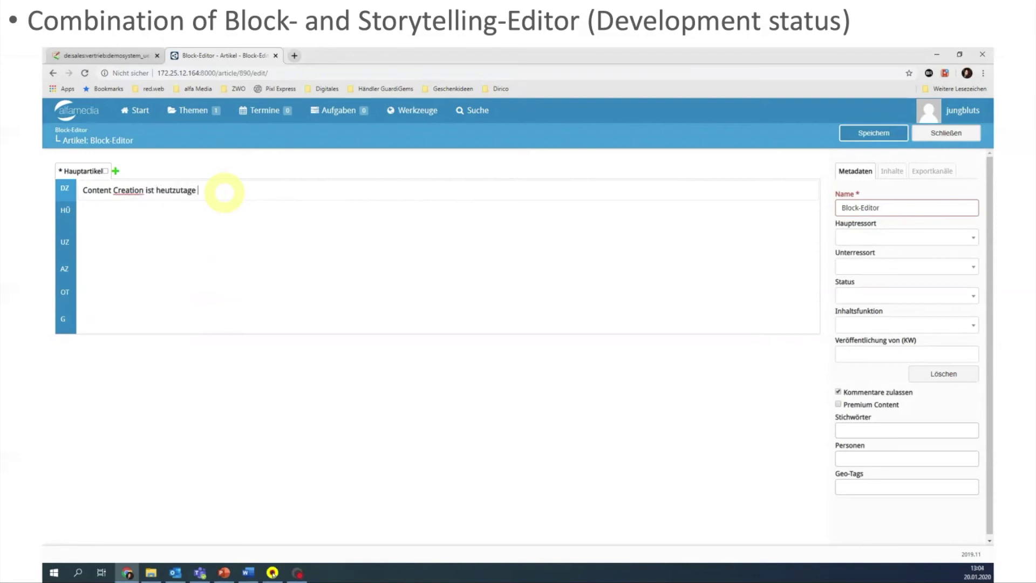
type("Au")
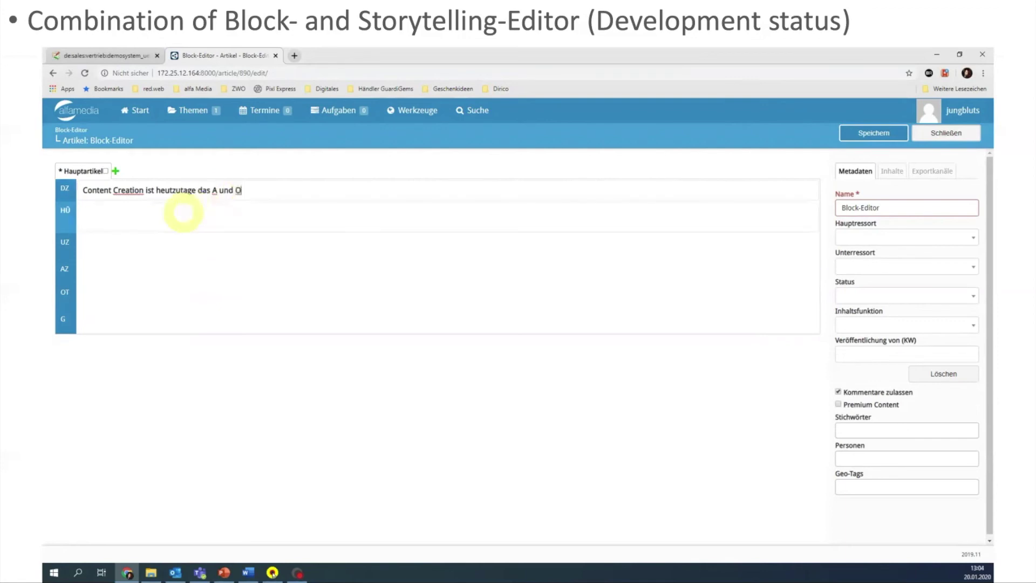
Enter the headline "Erstellen Sie Content lieber mit dem Block- oder dem Storytelling-Editor?" in the HÜ block.
left_click(183, 213)
type("Erstel")
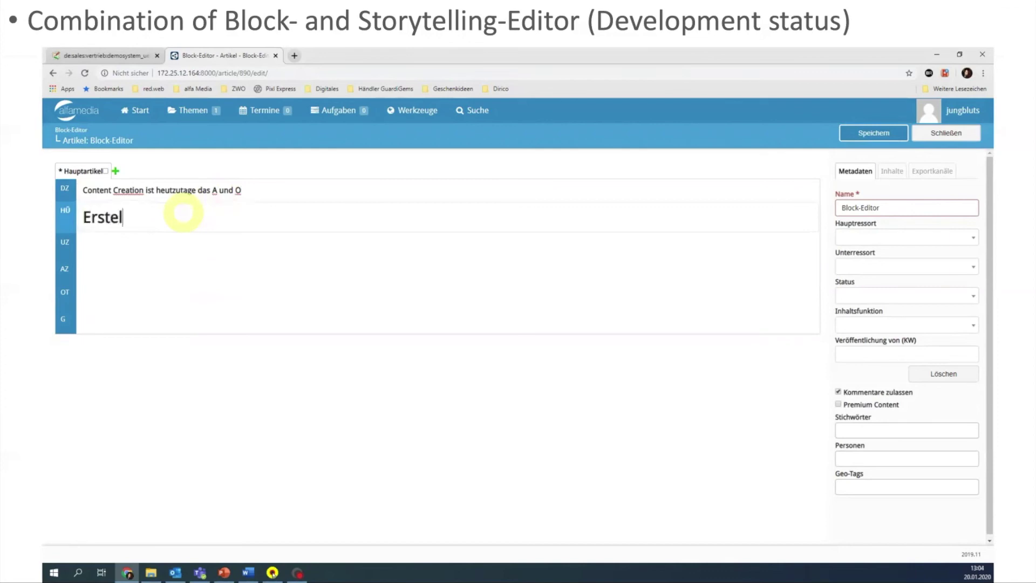
type("len Sie Content lieber mit dem Bloc")
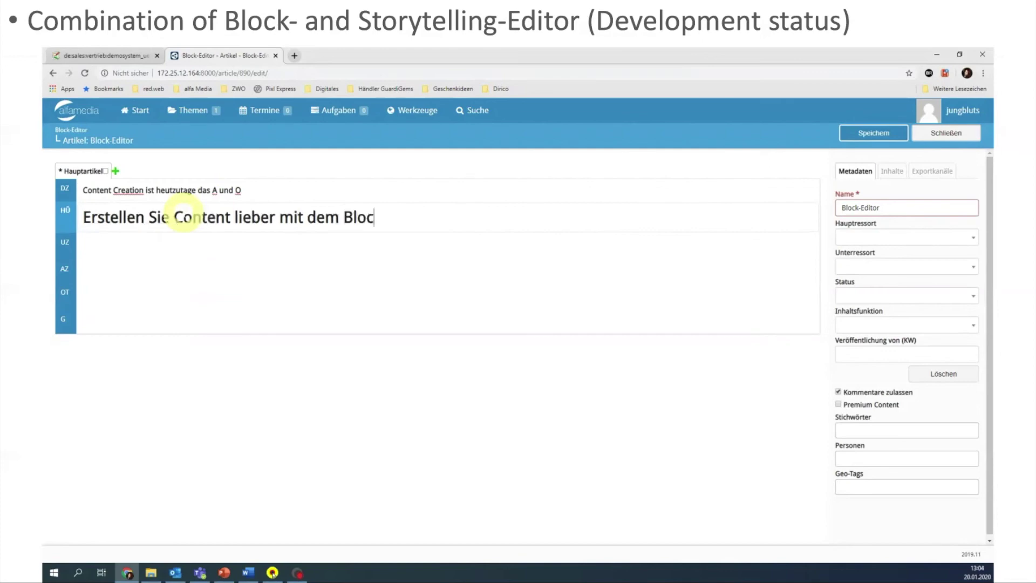
type("k- oder dem Storytelling -Editor?")
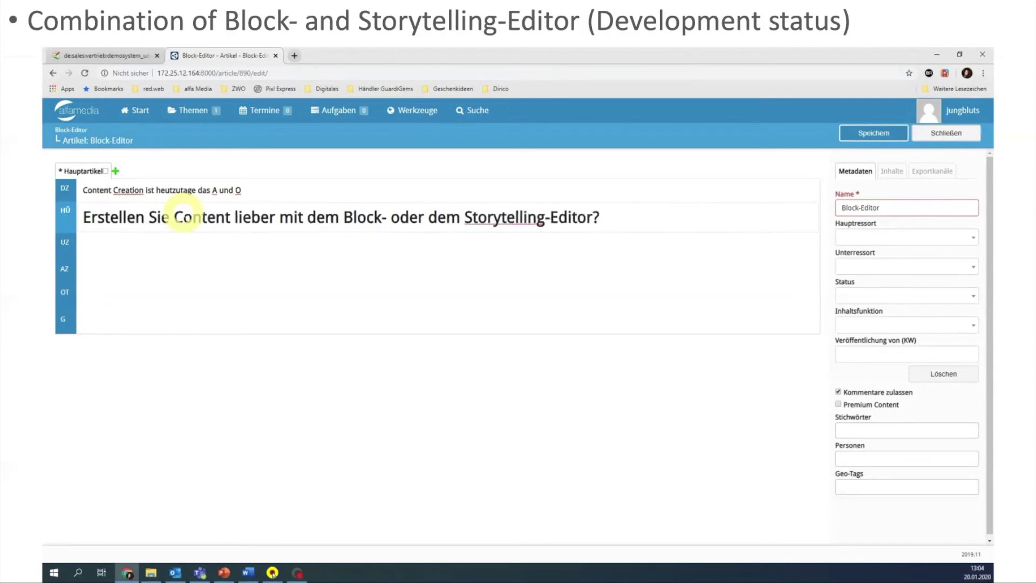
Enter "Online wollen wir natürlich auch ein bisschen Text erstellen können" in the OT block, leaving UZ and AZ empty.
left_click(141, 241)
left_click(134, 270)
left_click(126, 292)
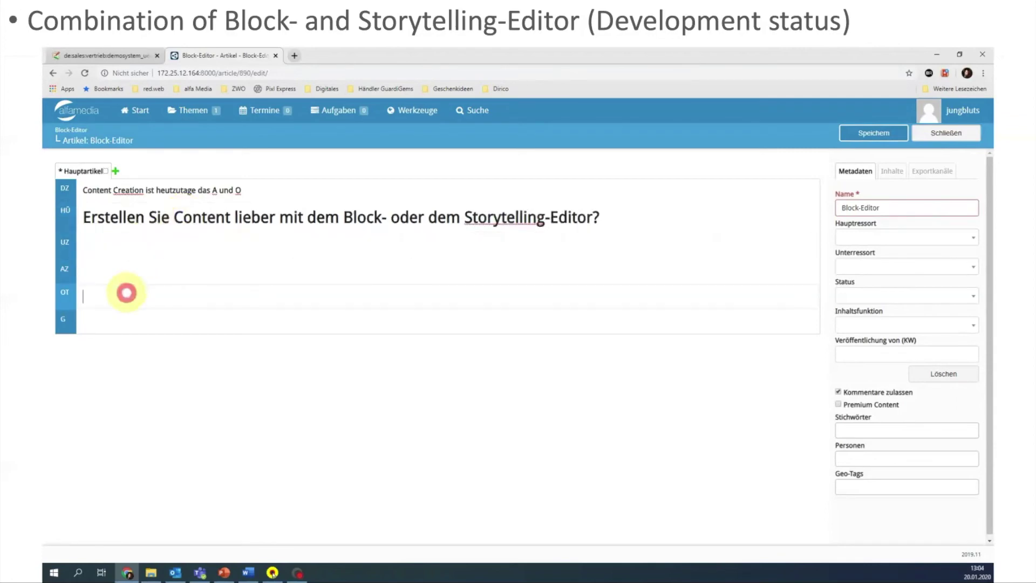
type("Online wollen wir natürlich auc")
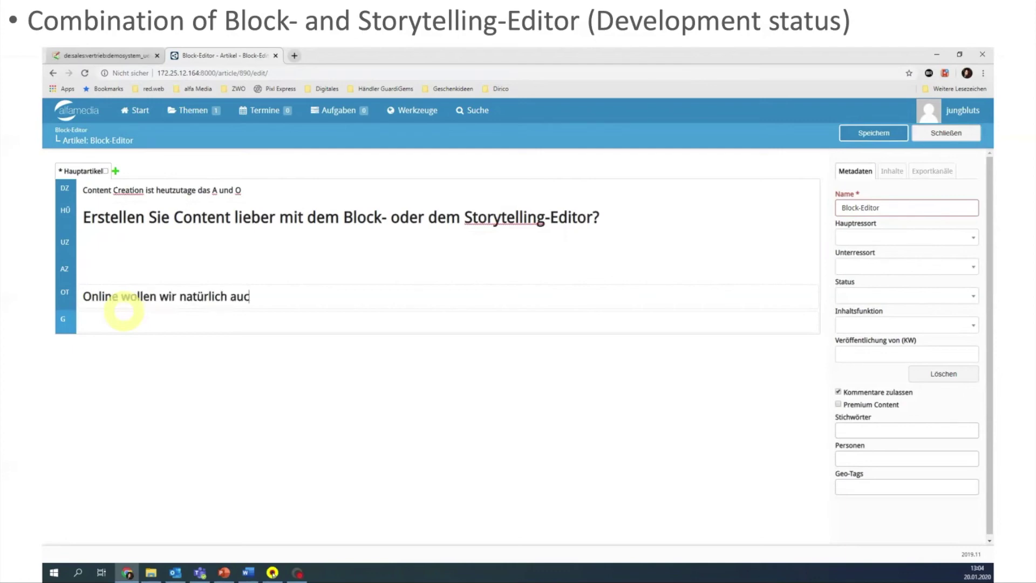
type("Text erstellen können")
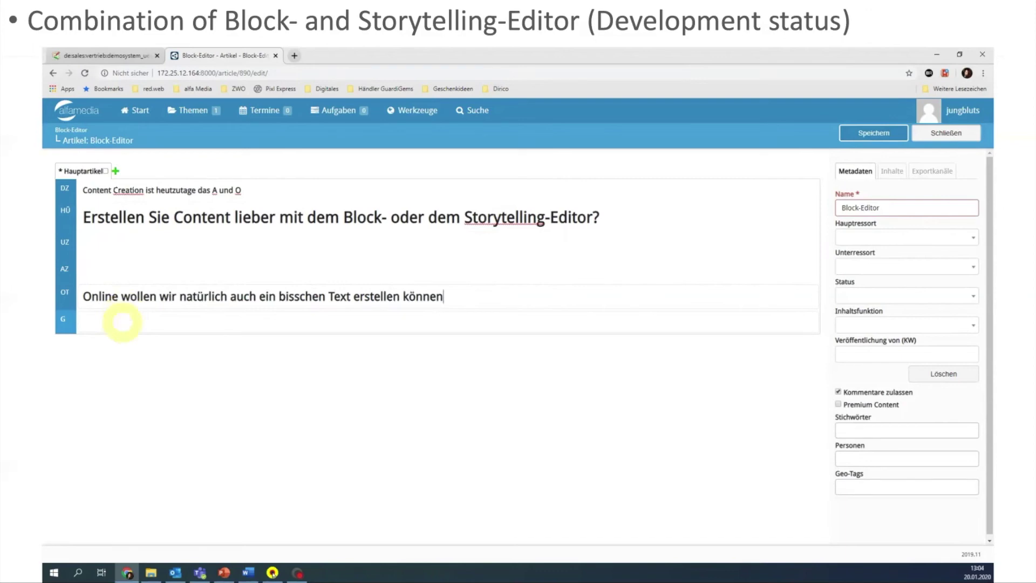
Write "Und der Grundtext zeigt bereits den WYSIWYG-Editor, den Sie bereits aus unserem derzeitigen Editor kennen." in the G block.
left_click(122, 321)
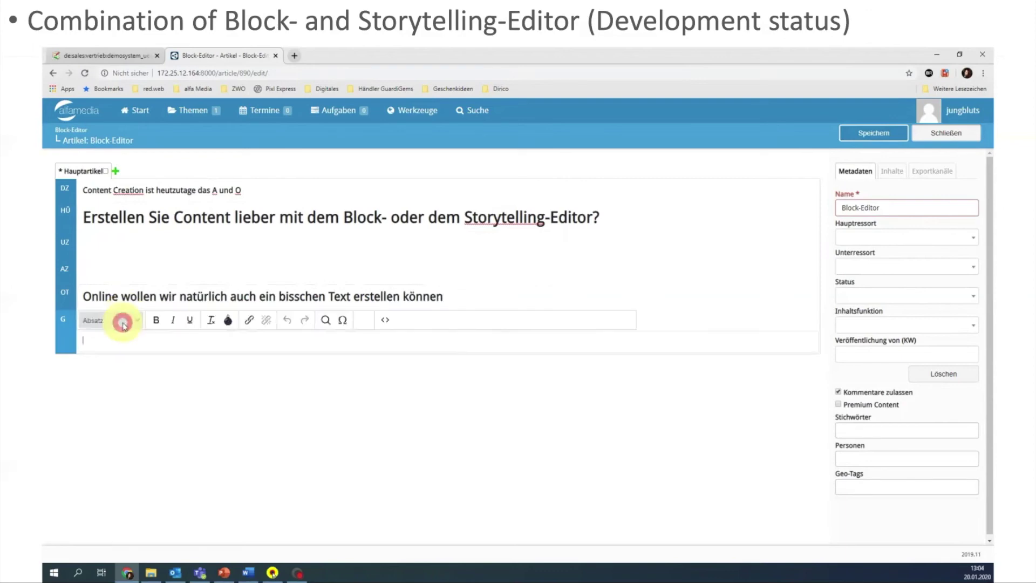
type("Und ")
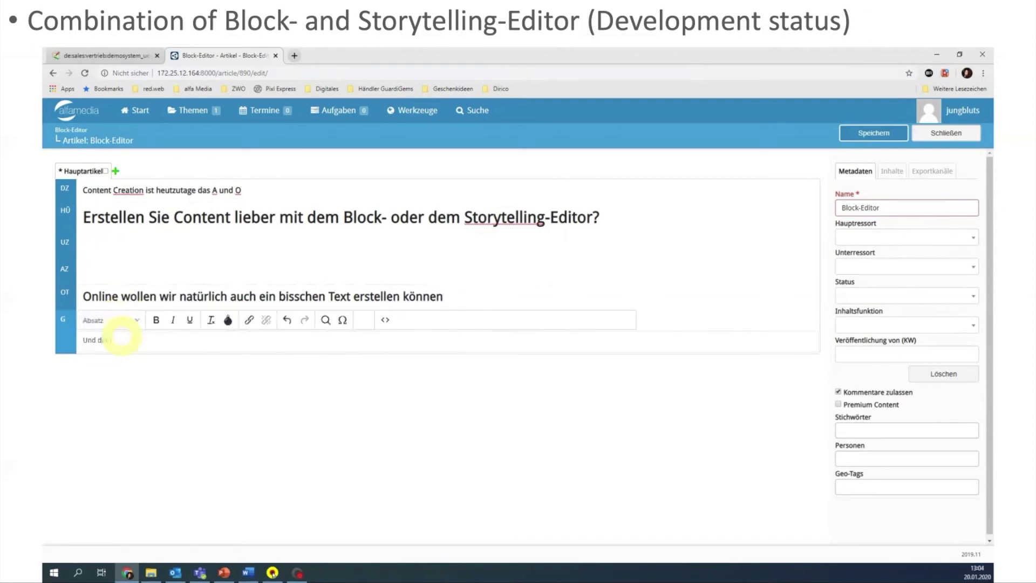
type("der Grundtext zeigt bereits den WYSIW")
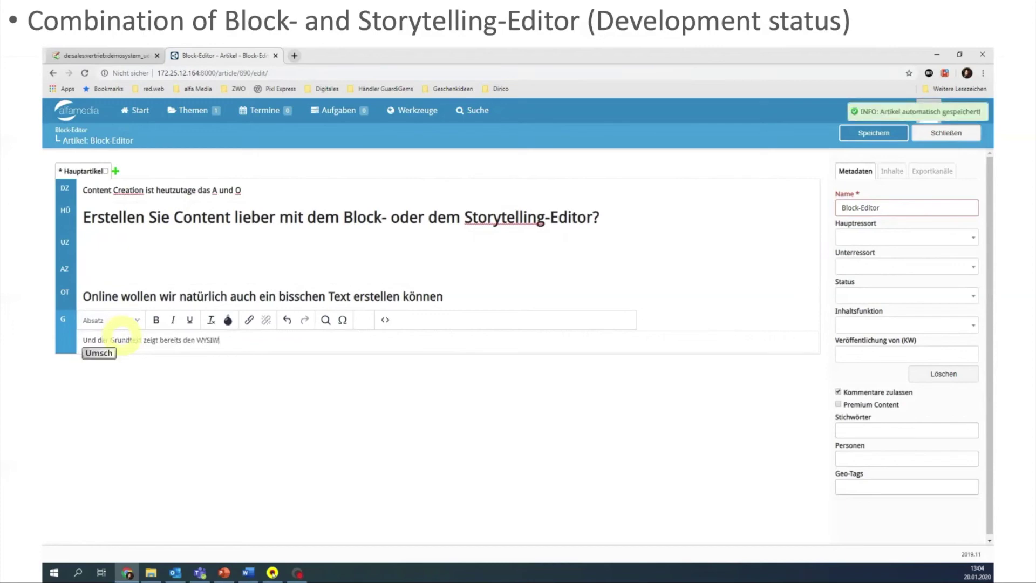
type("YG-Editor, den Sie bereits aus unserem d")
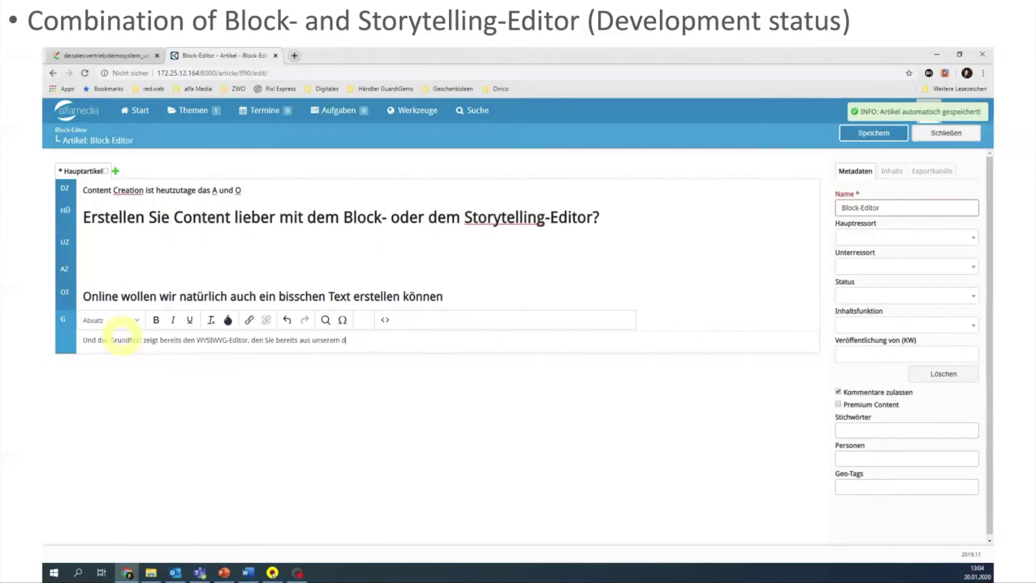
type("erzeitigen Editor kennen.")
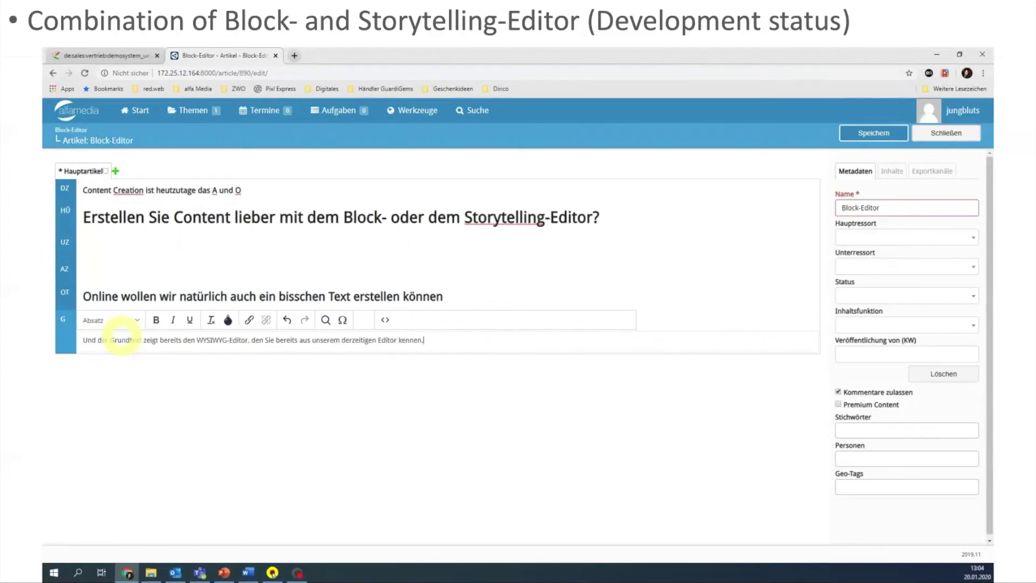
Append the sentence "Hier werden alle Funktionen angeboten, die Sie bereits kennen." to the G block's text and leave the block.
left_click(139, 296)
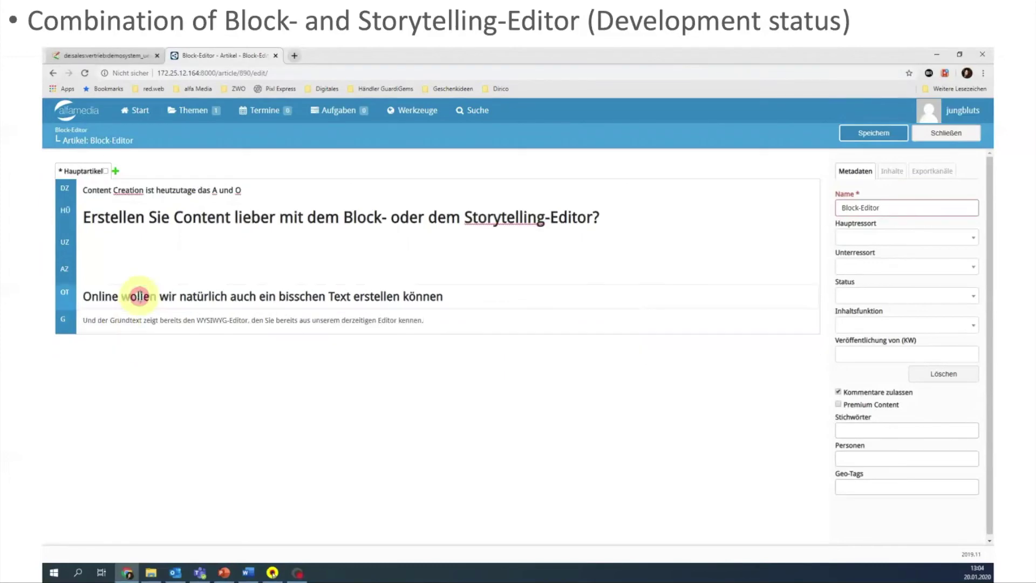
left_click(430, 321)
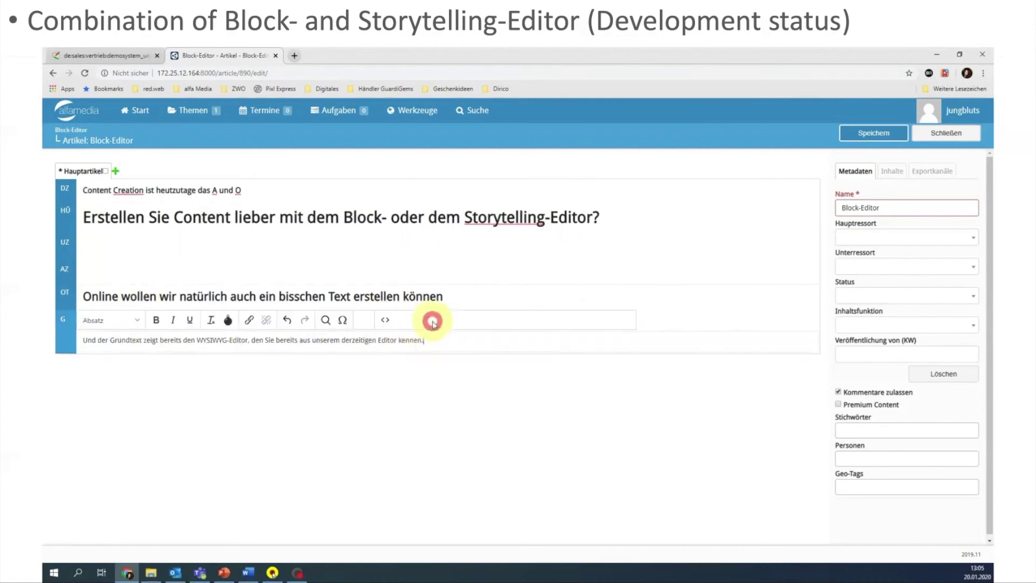
type("Hier werden alle Funktionen angeboten, die Sie bereits kennen.")
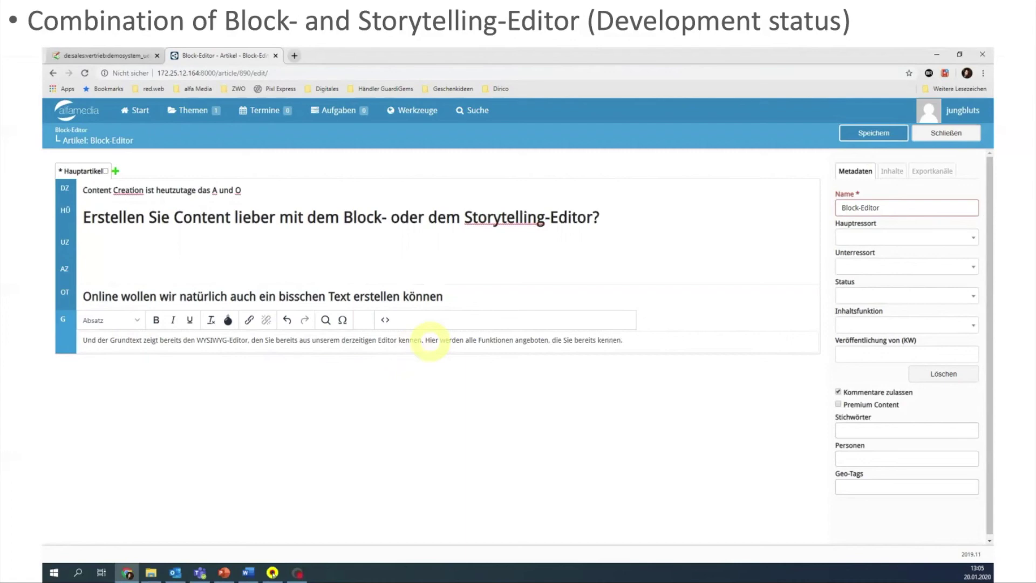
left_click(409, 399)
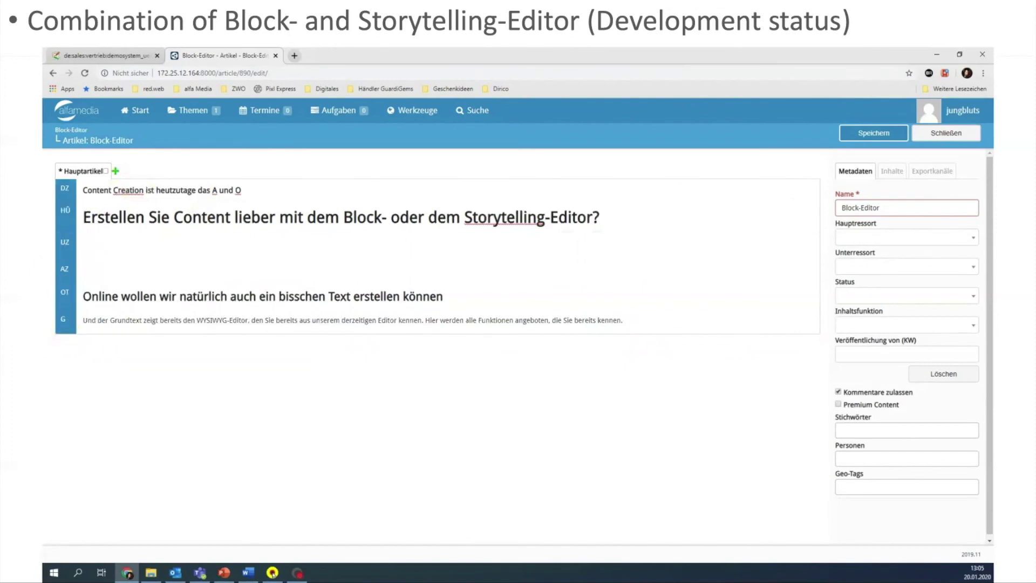
Bring the Wolf image from the Downloads folder in File Explorer into the article's G block.
key("F9")
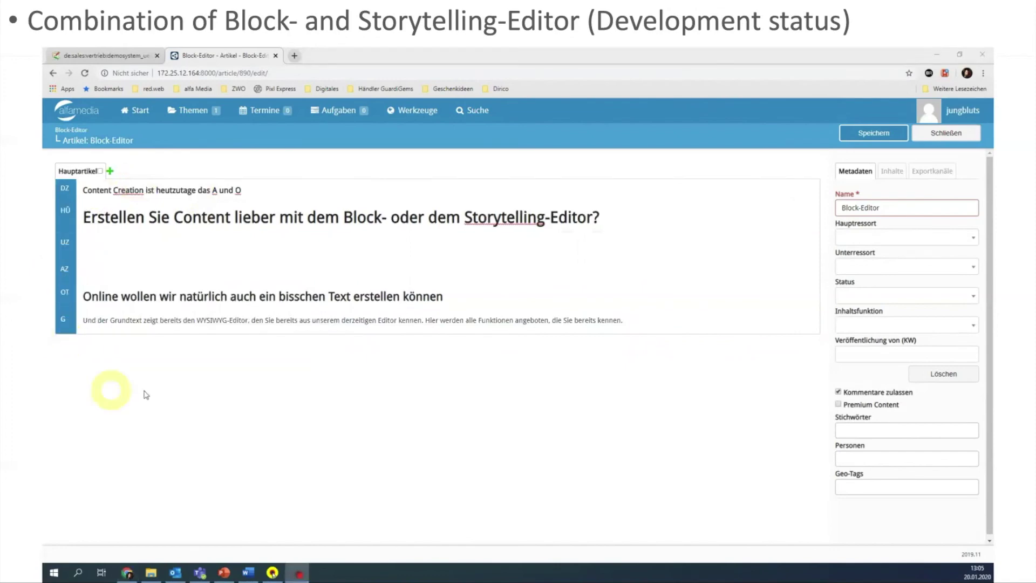
left_click(145, 574)
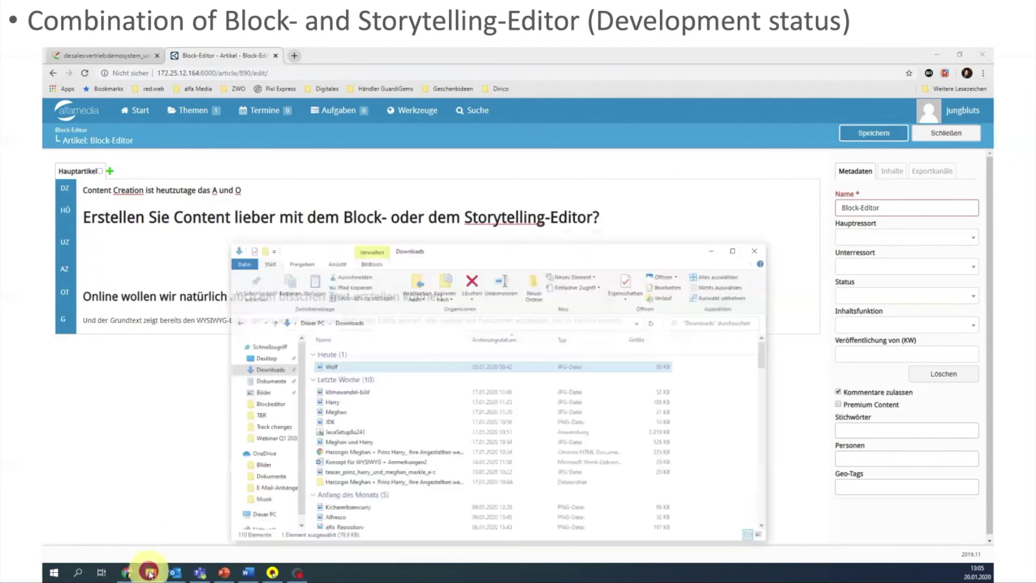
left_click(377, 355)
left_click_drag(484, 232, 755, 313)
left_click_drag(655, 444, 451, 322)
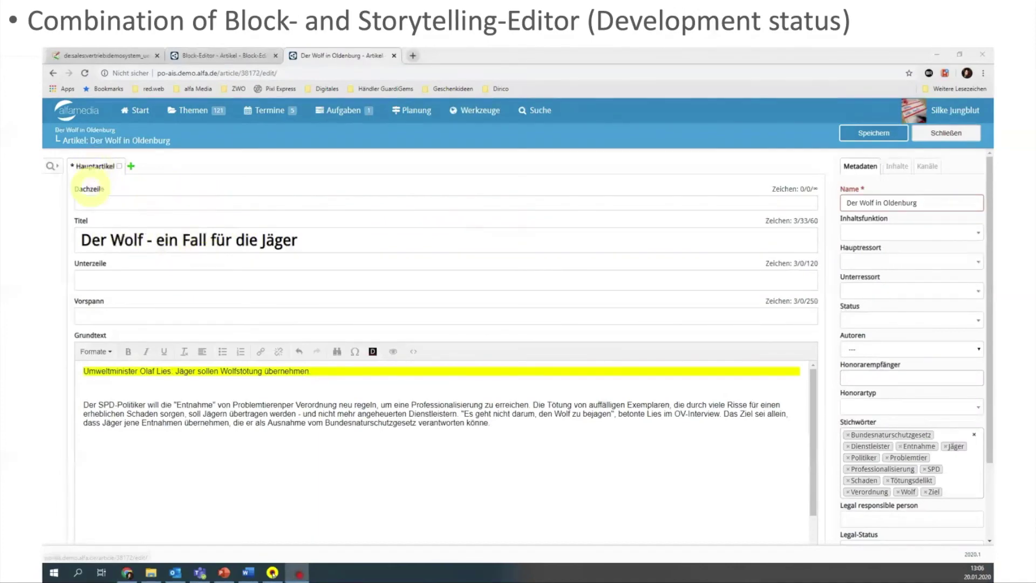
Check the content search panel of the article "Der Wolf in Oldenburg", and reload the article page without its unsaved changes.
left_click(59, 166)
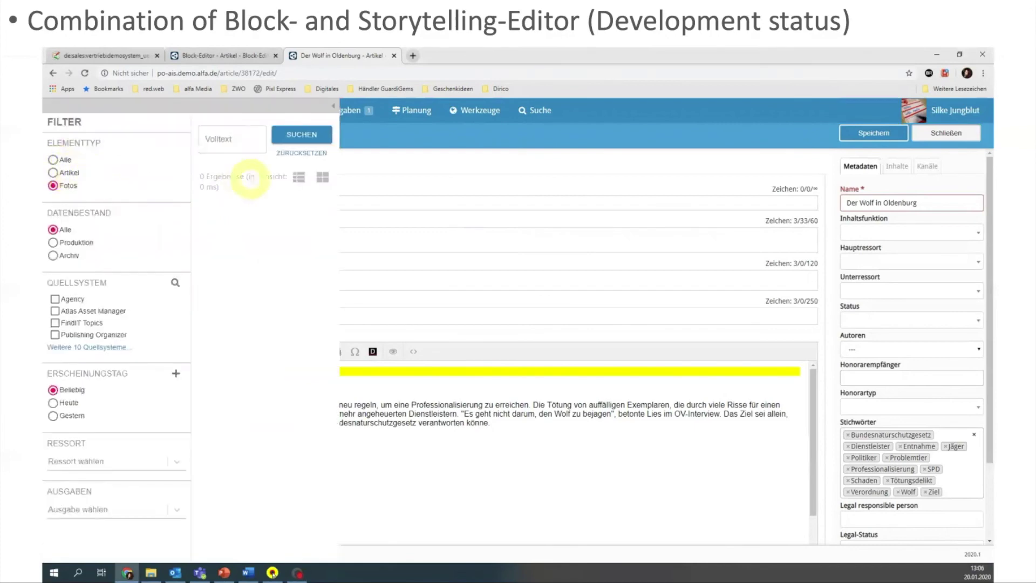
left_click(337, 107)
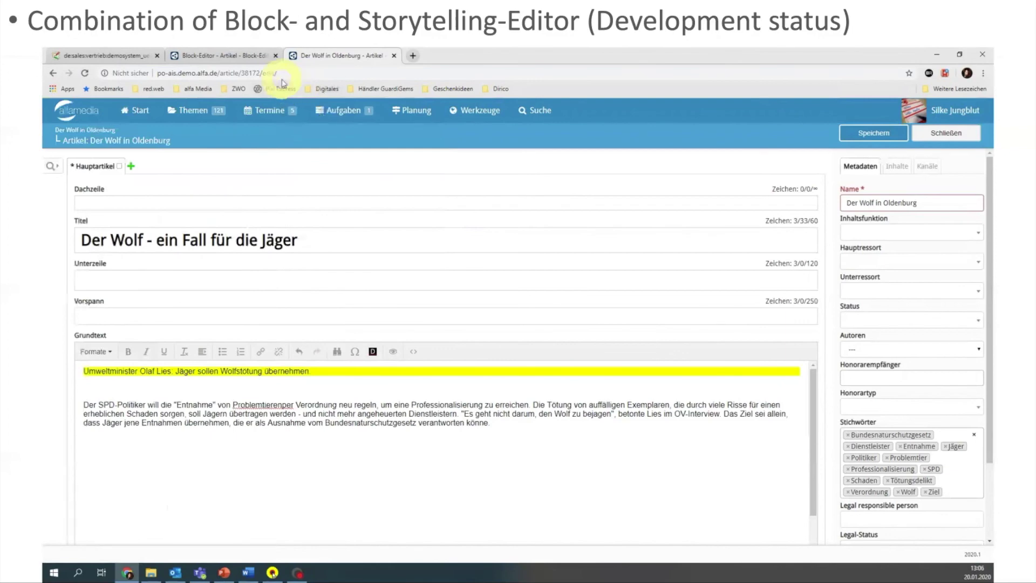
key("F5")
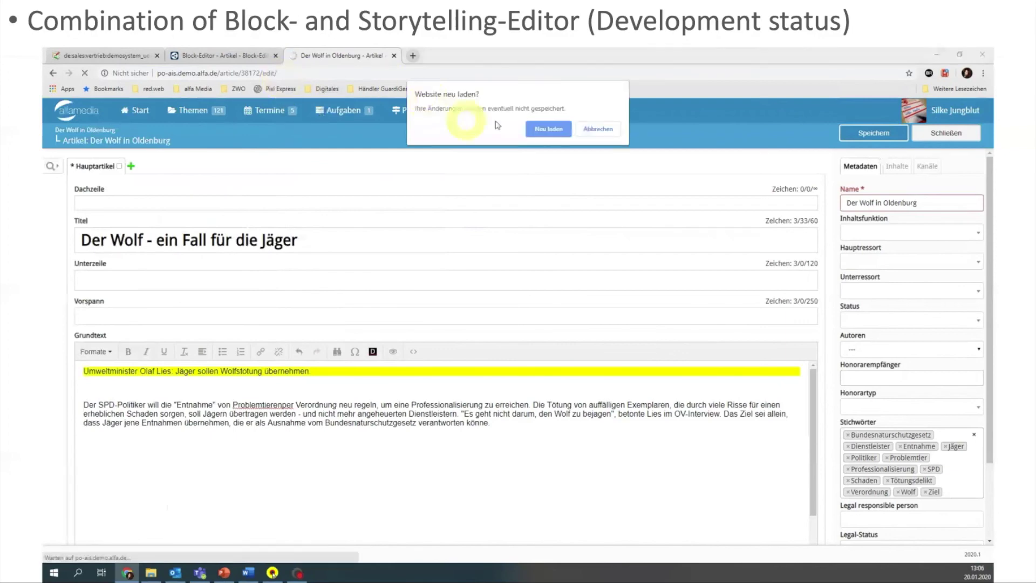
left_click(559, 132)
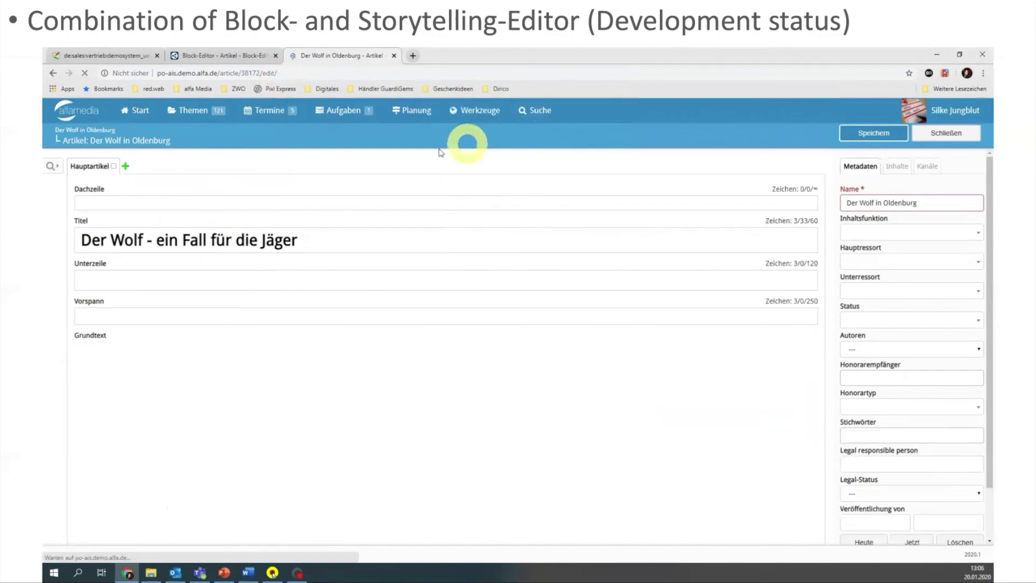
Search all content for "Wolf" in the article's content search panel and browse through the results.
left_click(59, 167)
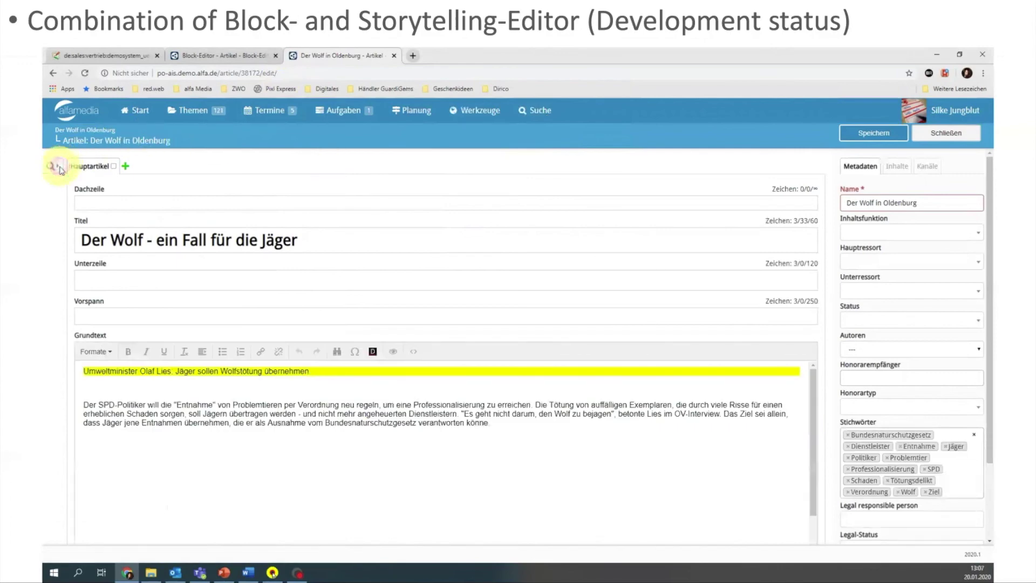
left_click(122, 146)
type("Wolf")
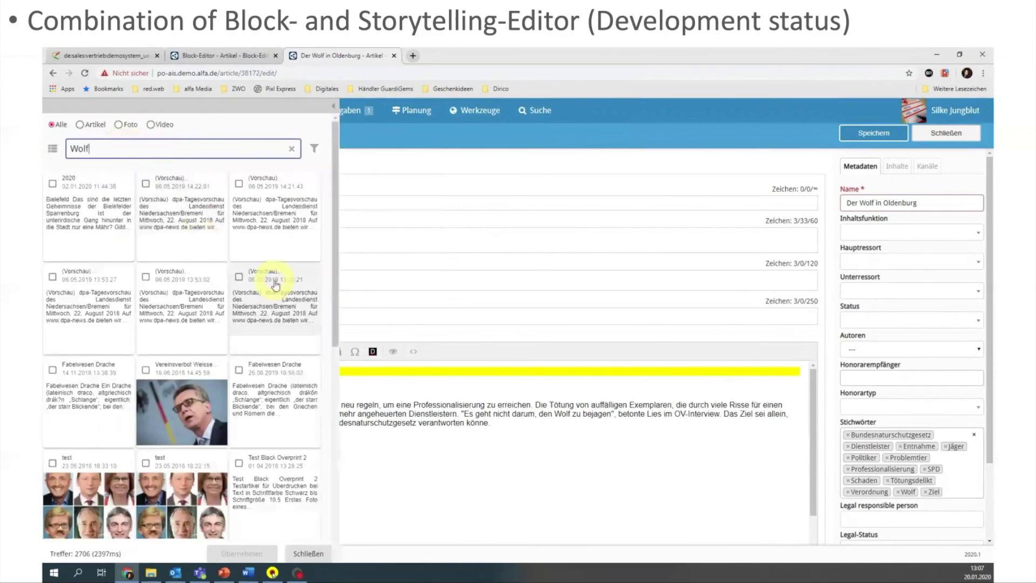
scroll(273, 278, "down", 6)
scroll(275, 284, "down", 2)
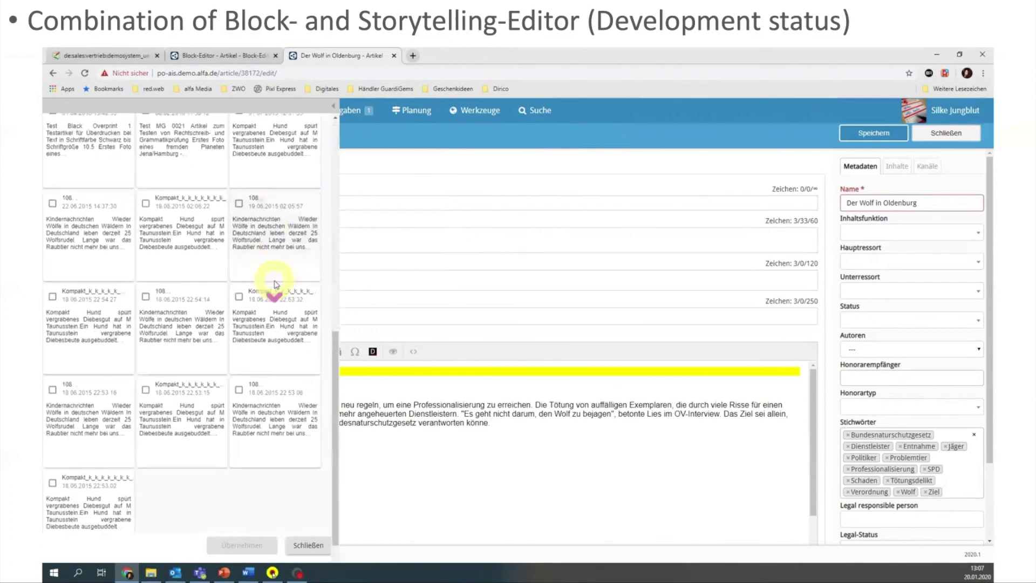
scroll(275, 283, "up", 3)
scroll(275, 285, "up", 5)
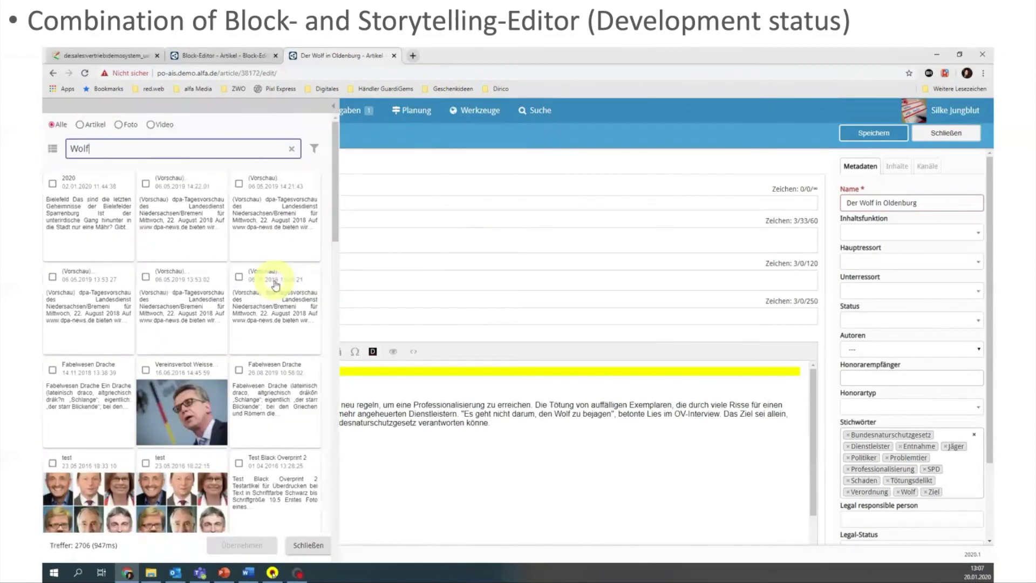
Filter the Wolf results by element type Foto and data stock Produktion, then reset all filters and close the filter options.
left_click(313, 147)
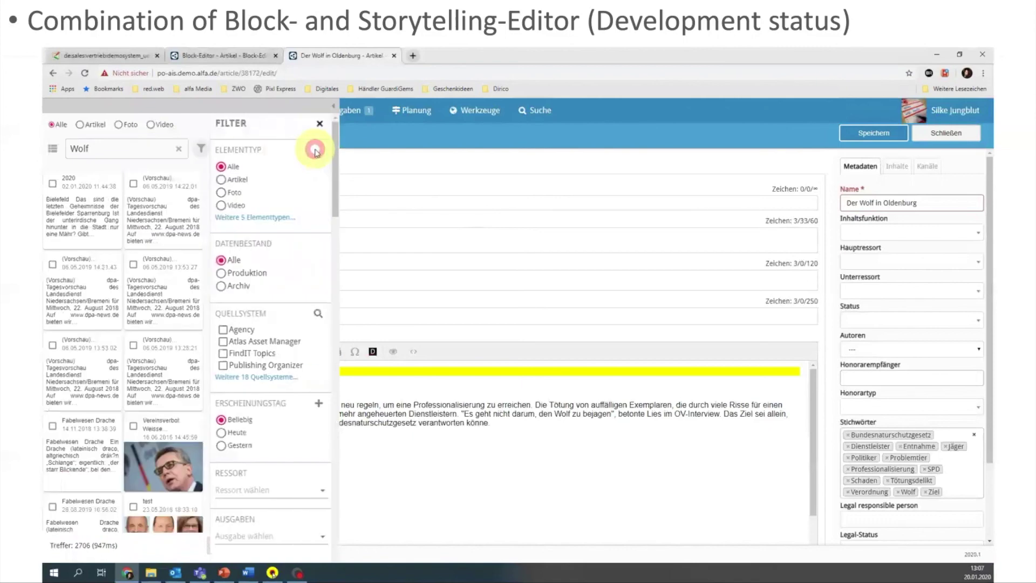
left_click(235, 192)
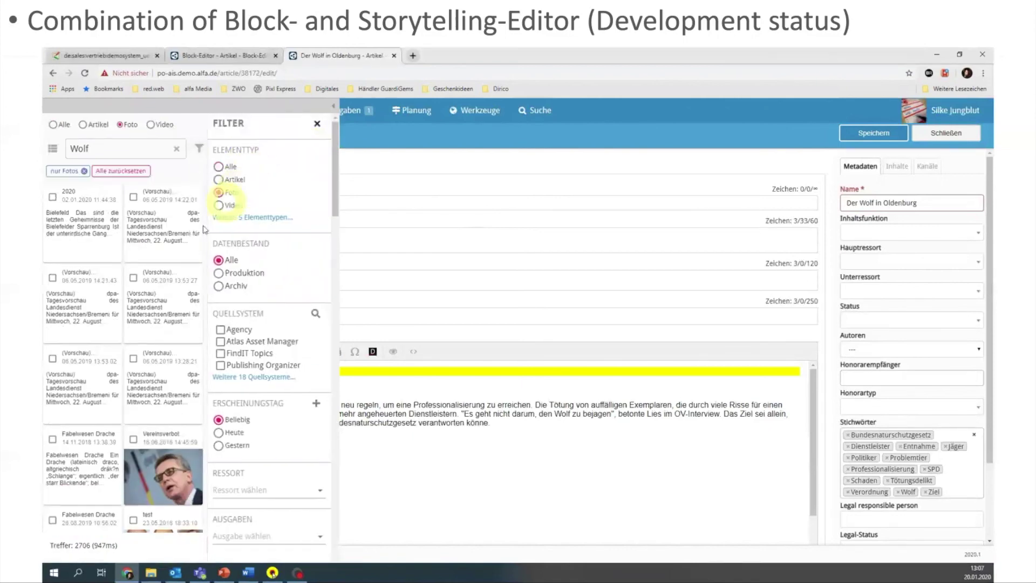
scroll(179, 262, "down", 5)
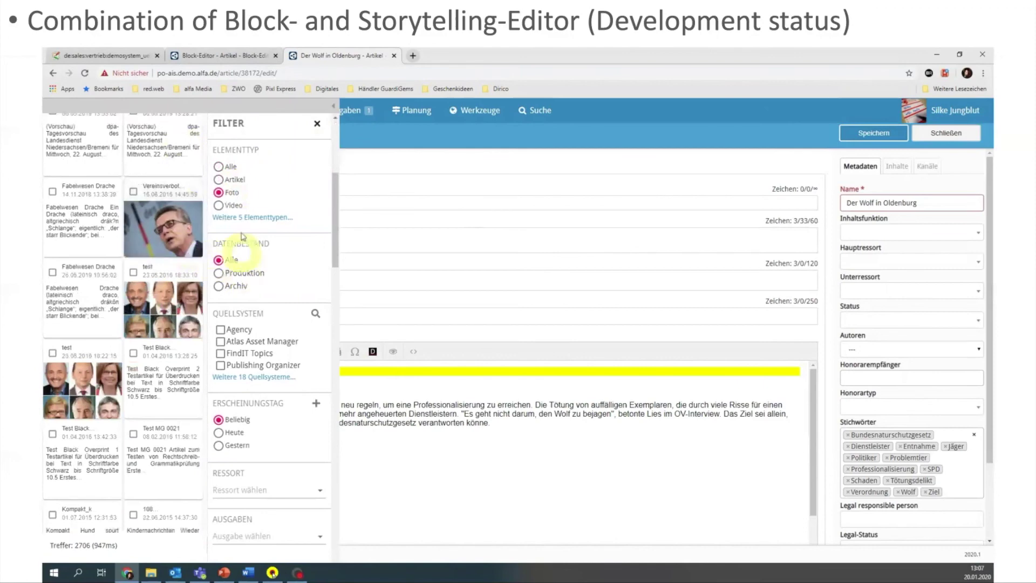
left_click(233, 274)
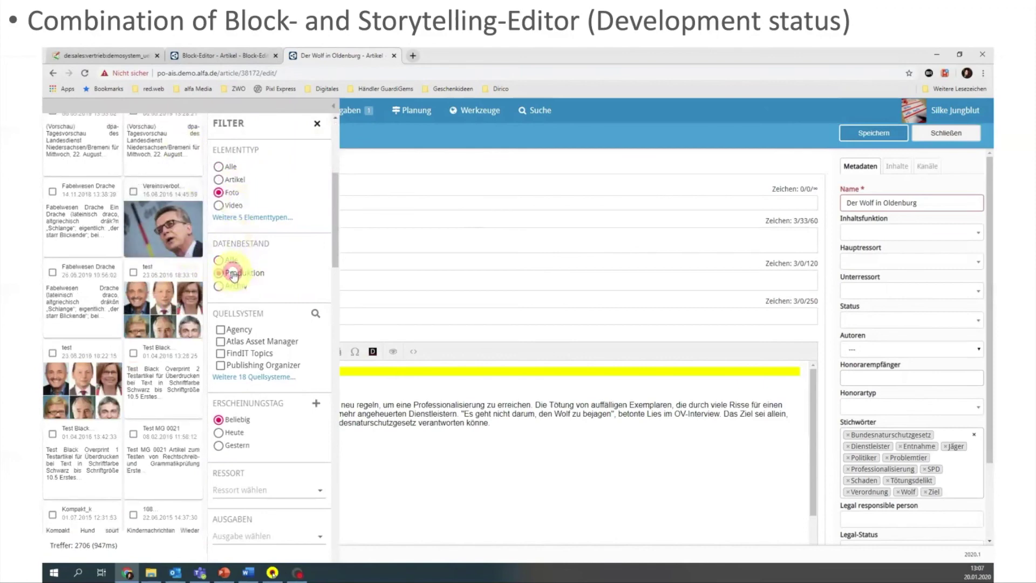
left_click(157, 171)
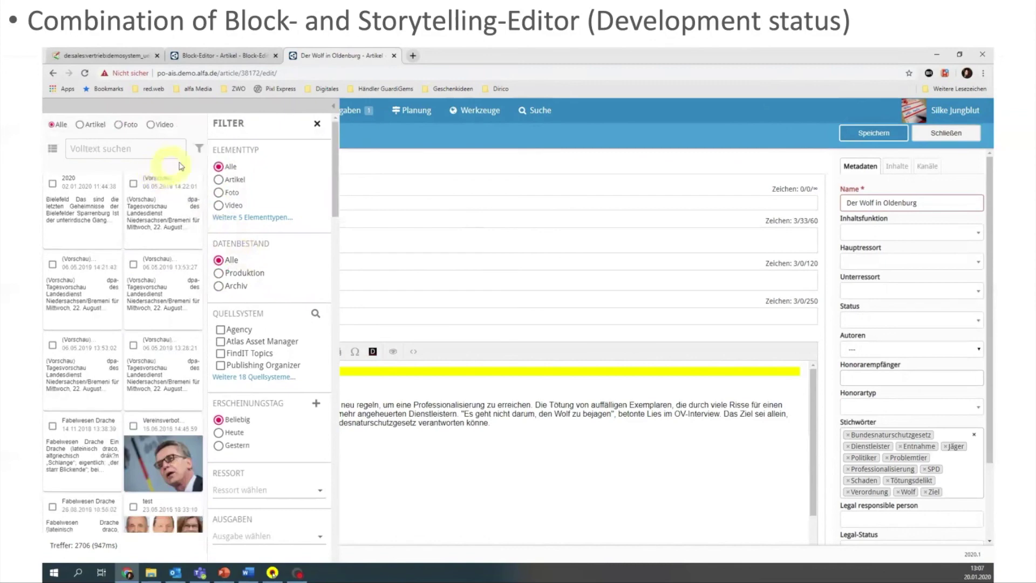
left_click(198, 147)
Search the content for "Katze" and restrict the results to photos.
left_click(175, 146)
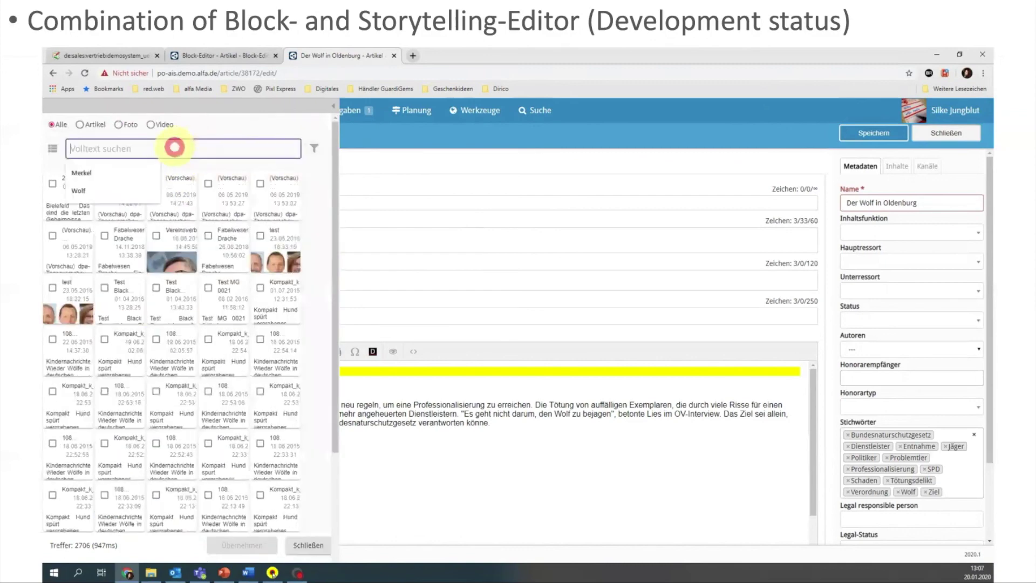
type("Katze")
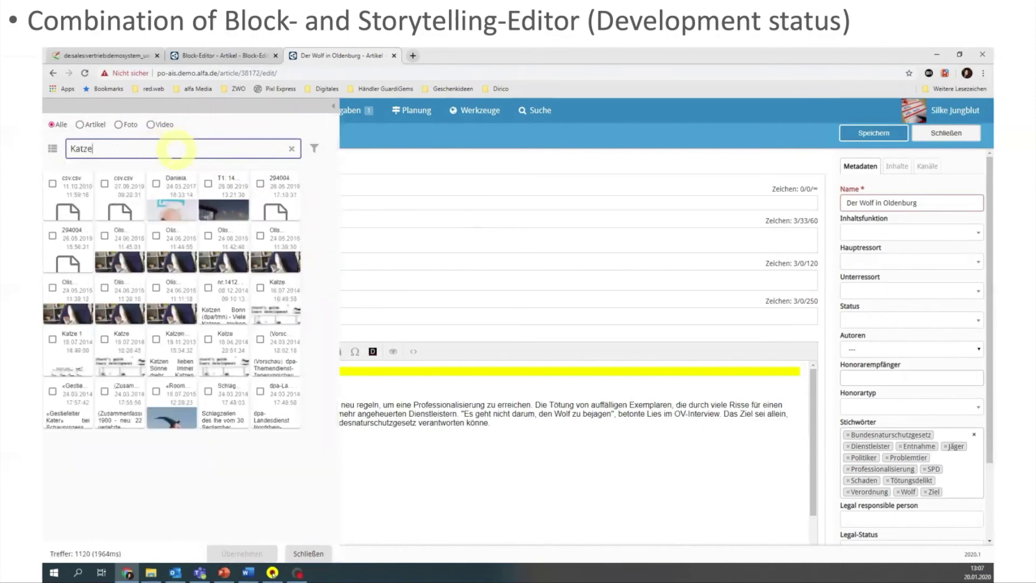
left_click(119, 125)
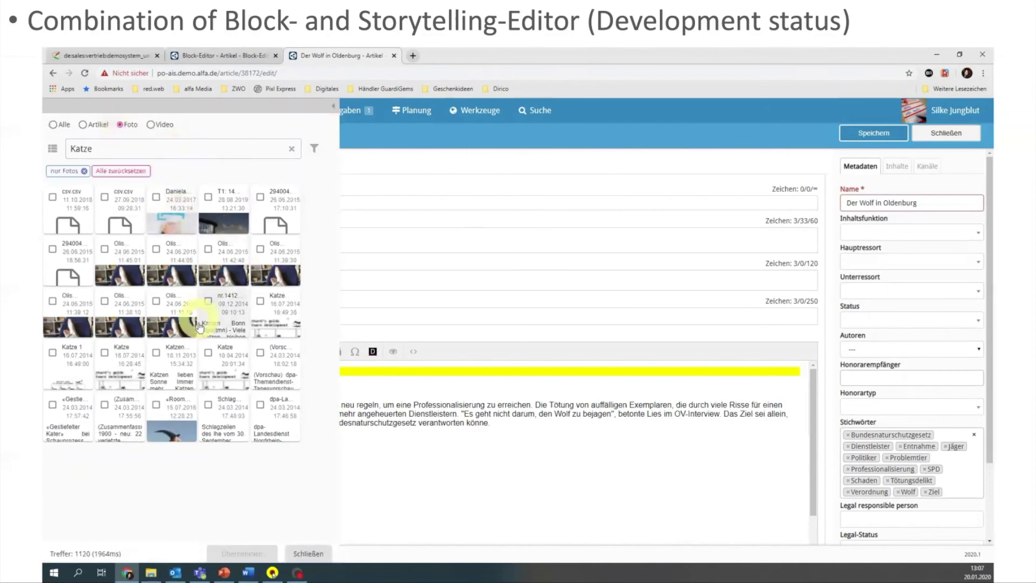
Adopt the third photo in the third row of the Katze results into the article, and close the search panel.
left_click(156, 301)
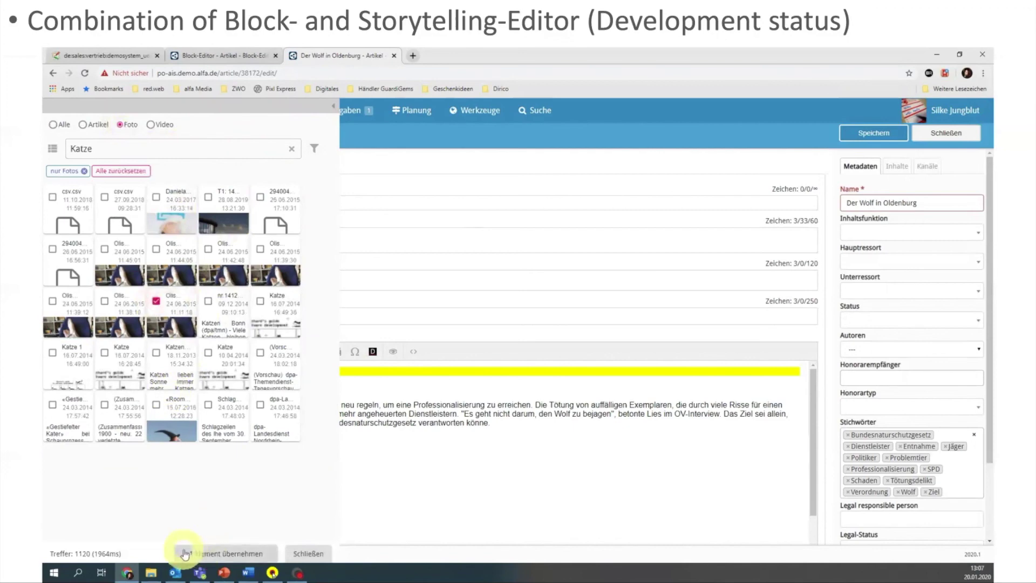
left_click(221, 556)
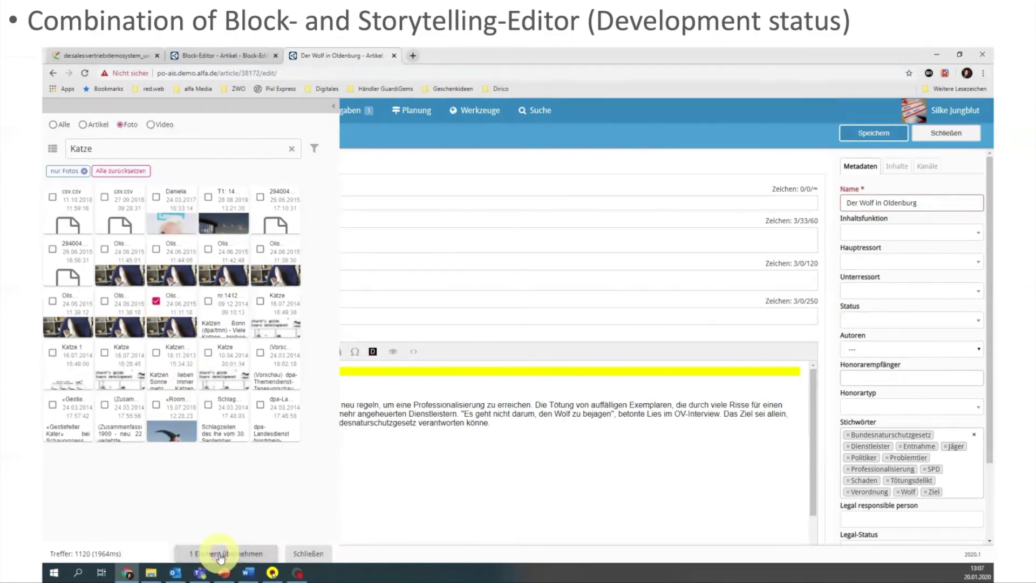
left_click(107, 171)
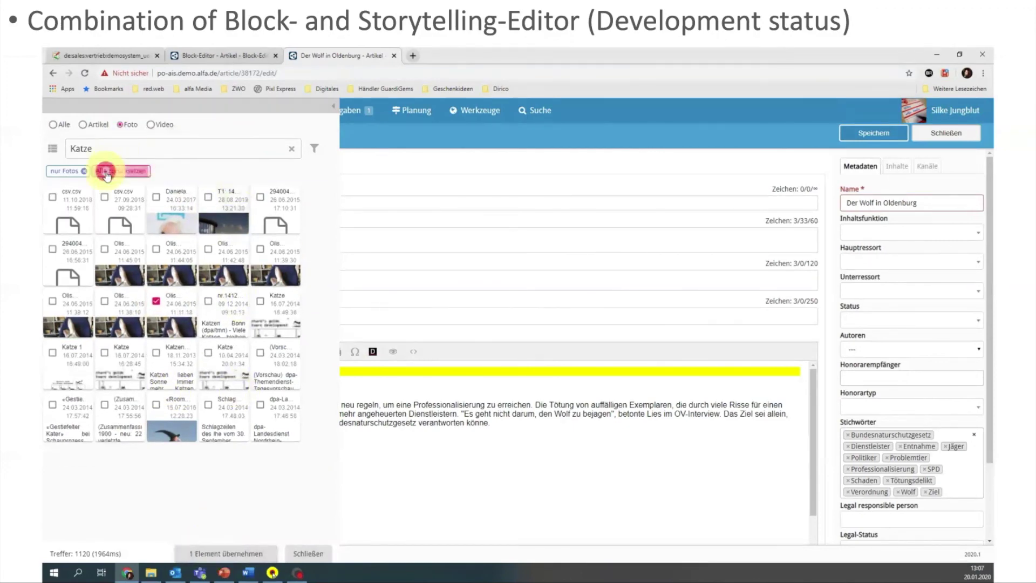
left_click(337, 111)
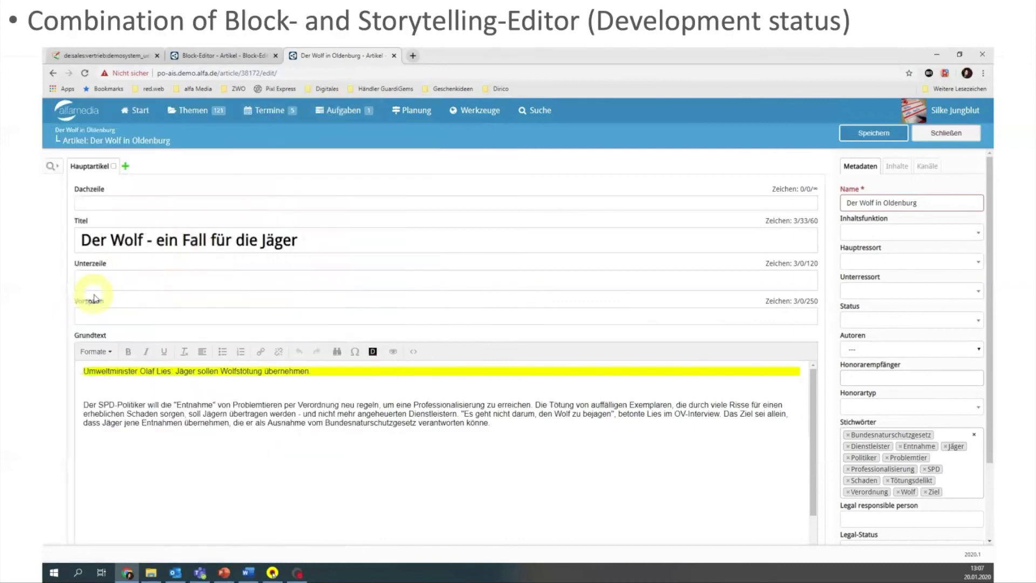
left_click(273, 574)
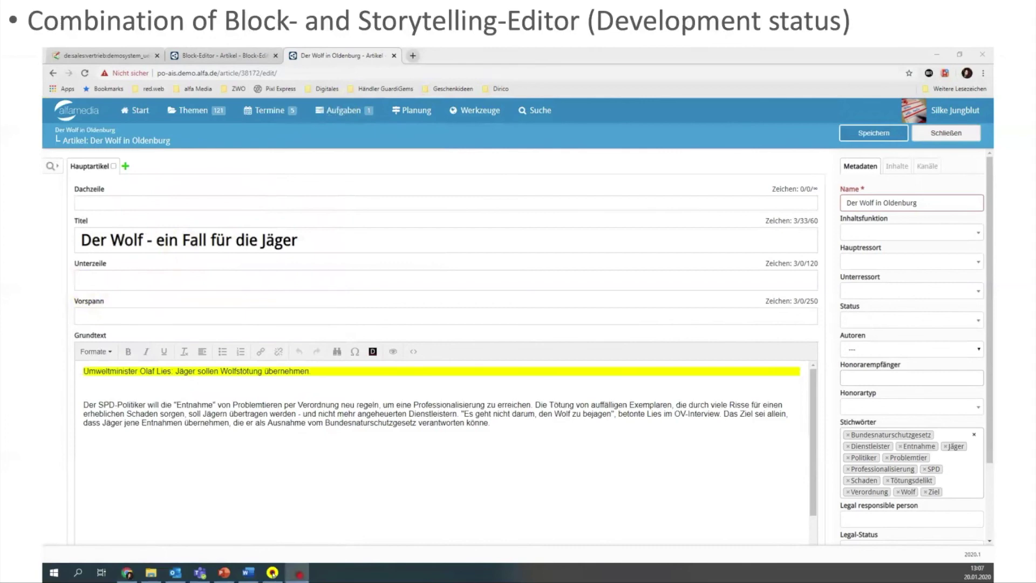